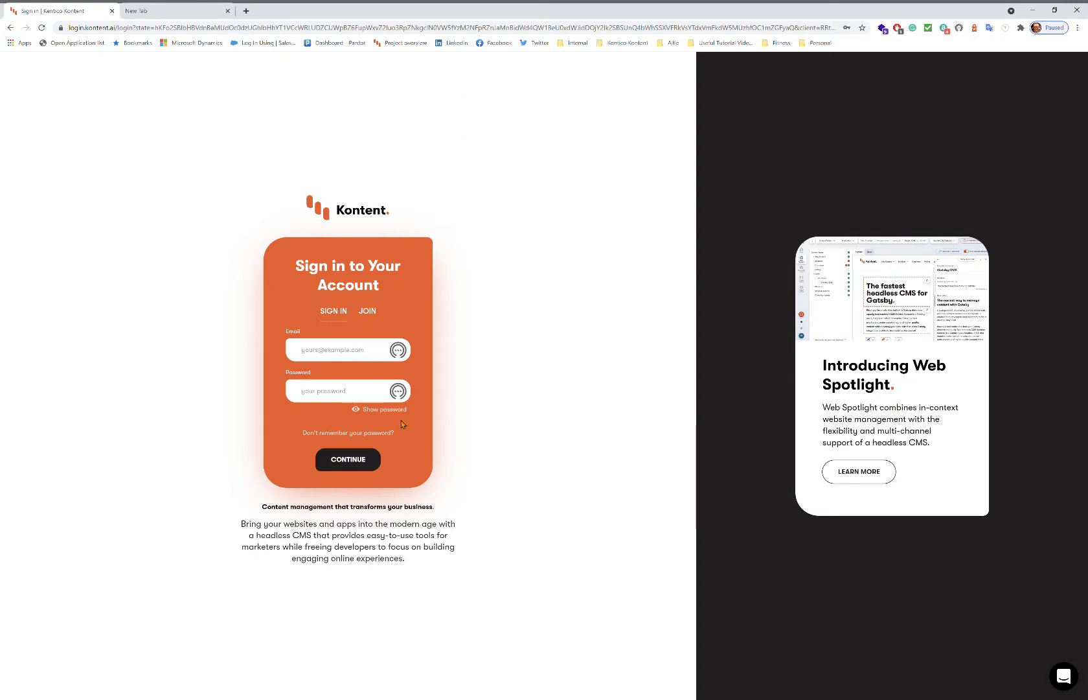
Enter the account e-mail on the sign-in form and continue to single sign-on.
click(330, 358)
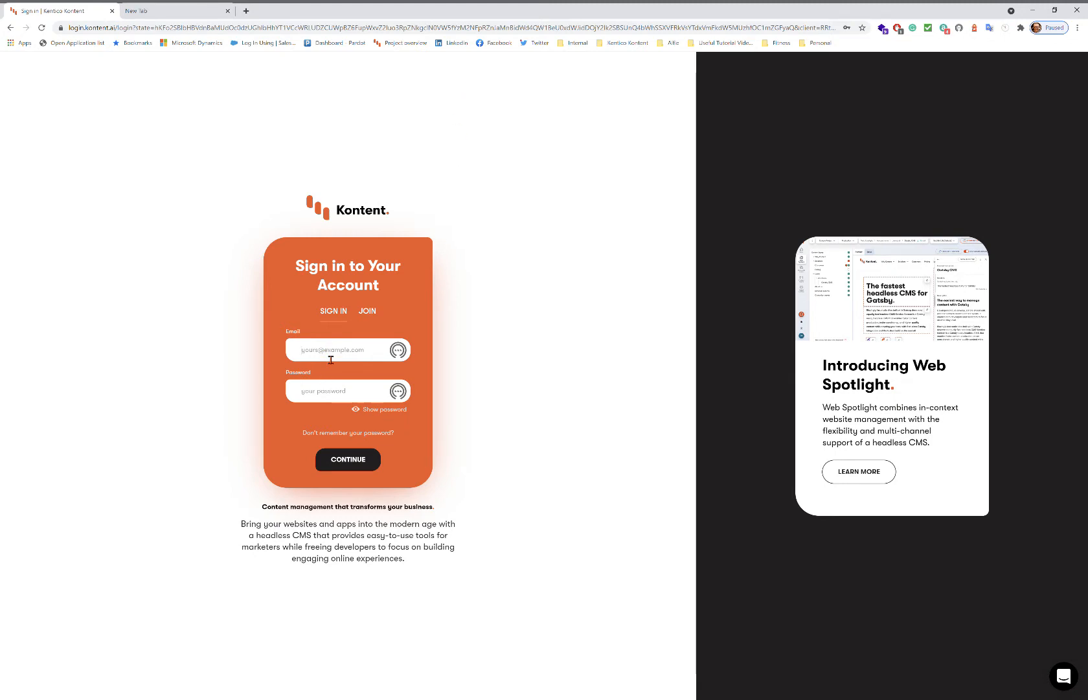
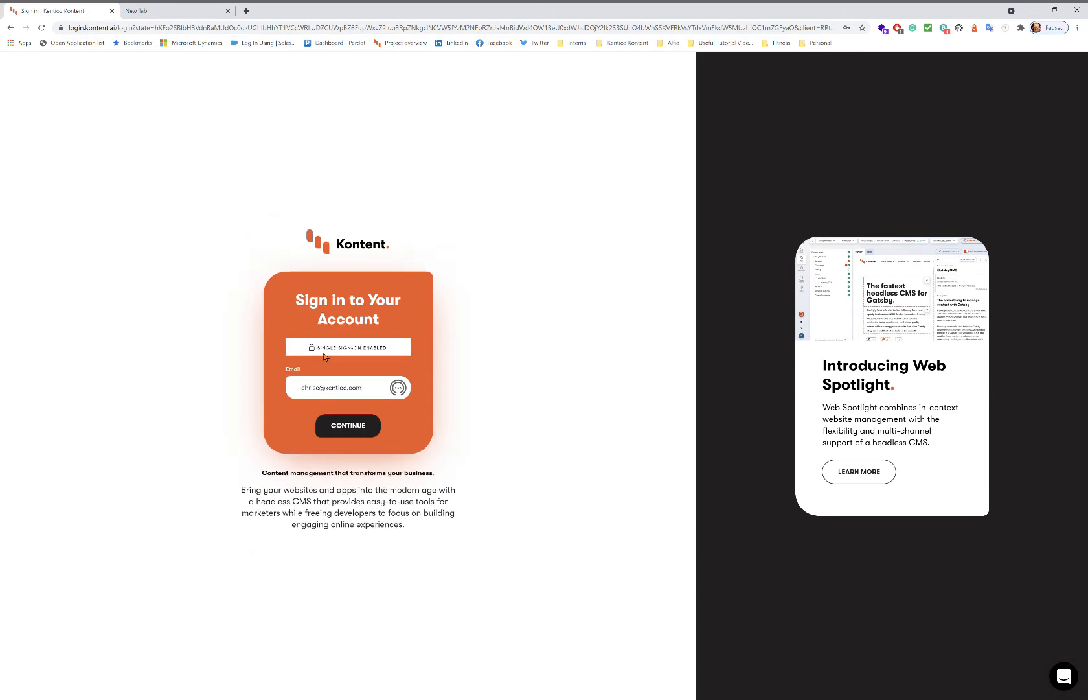
click(369, 430)
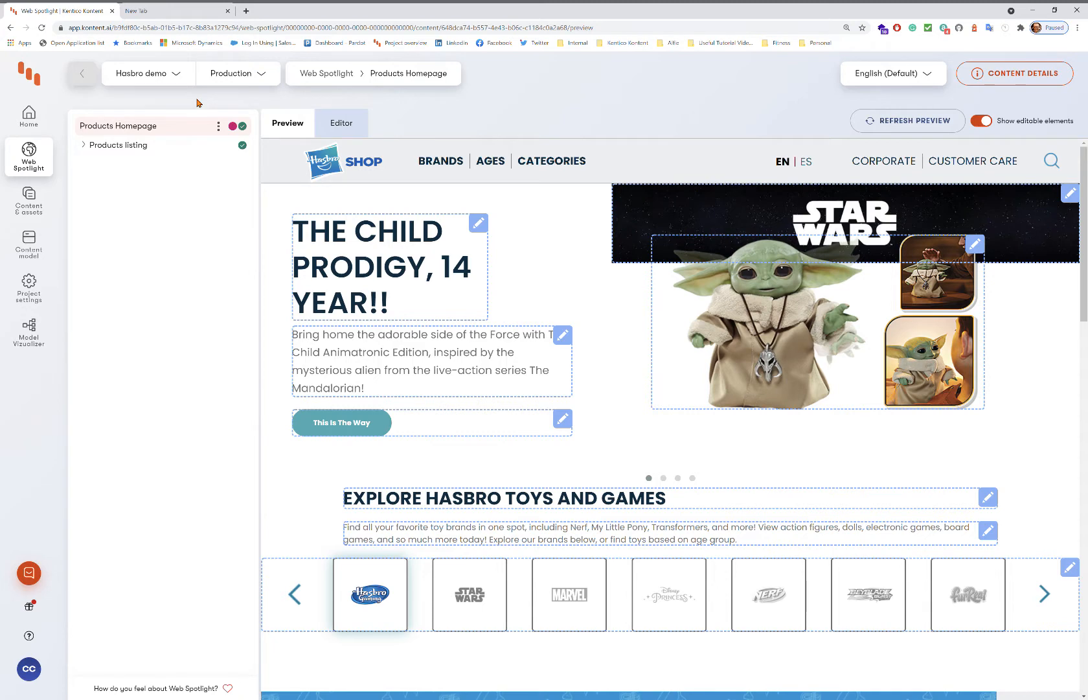
Go to the Home overview listing your recently edited Hasbro content.
click(33, 123)
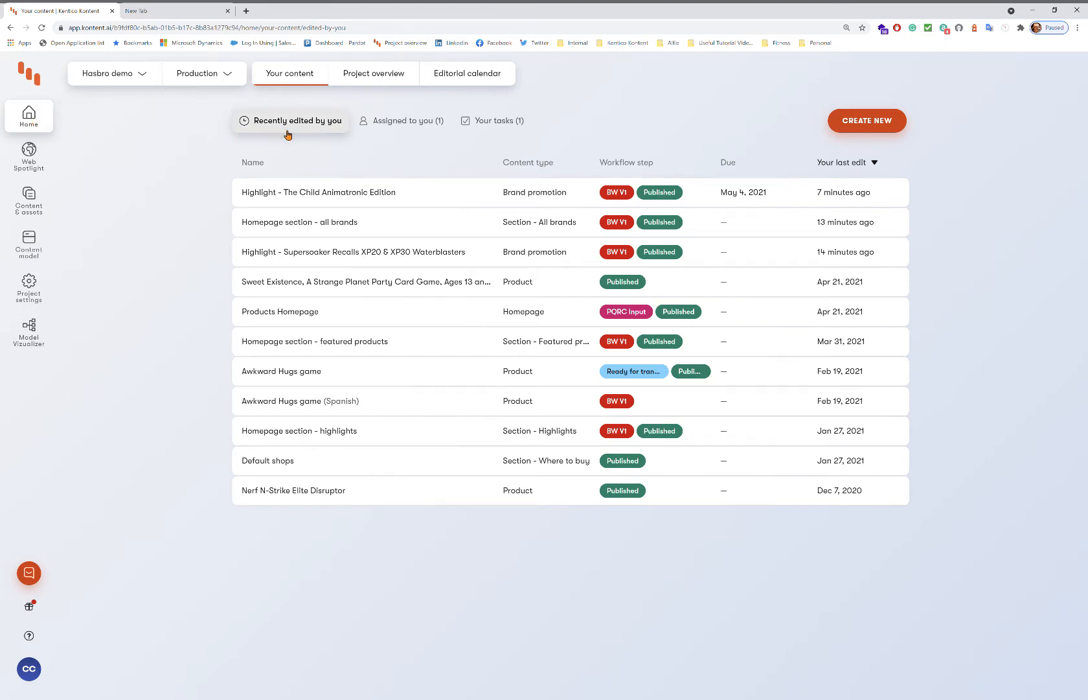
Check the Assigned to you and Your tasks lists, then view the Project overview.
click(418, 129)
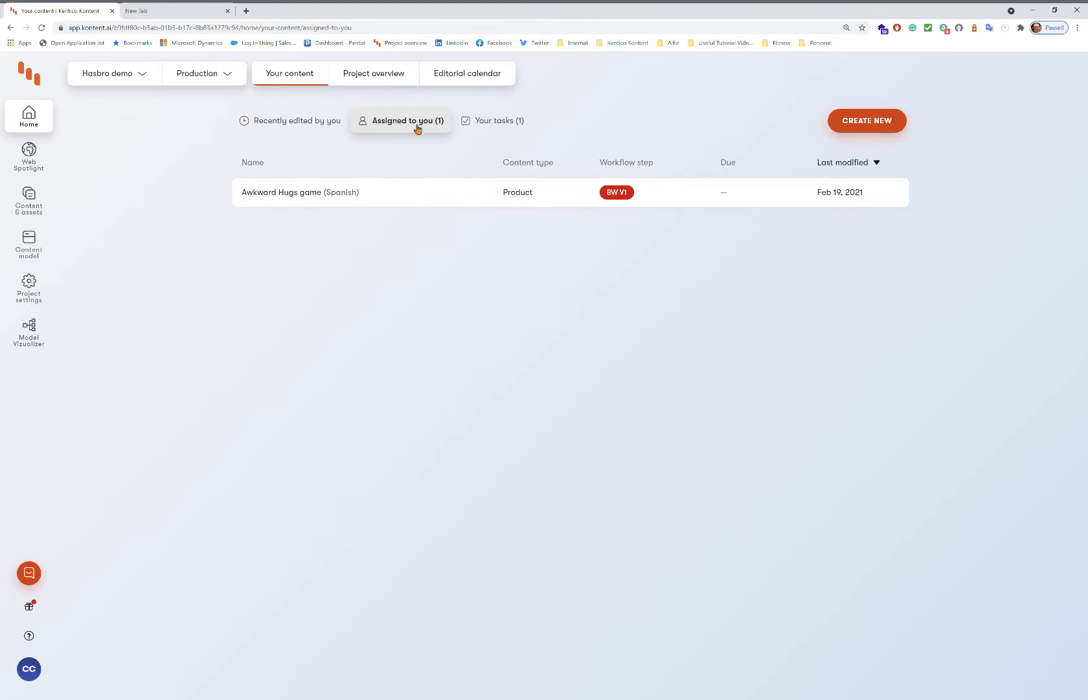
click(500, 128)
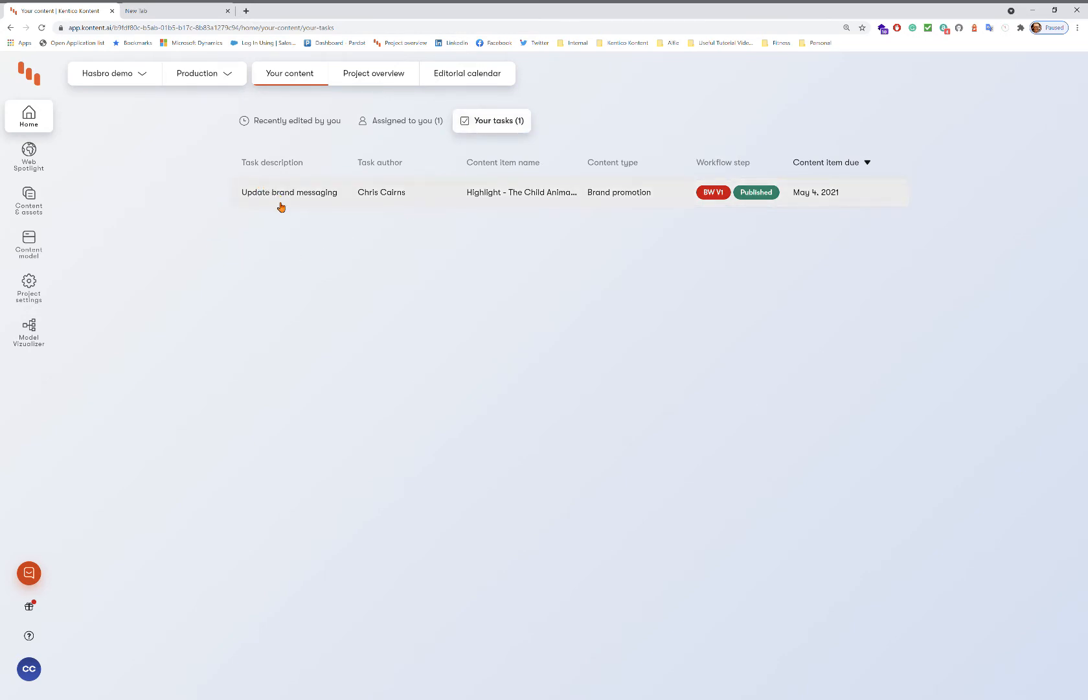
click(367, 75)
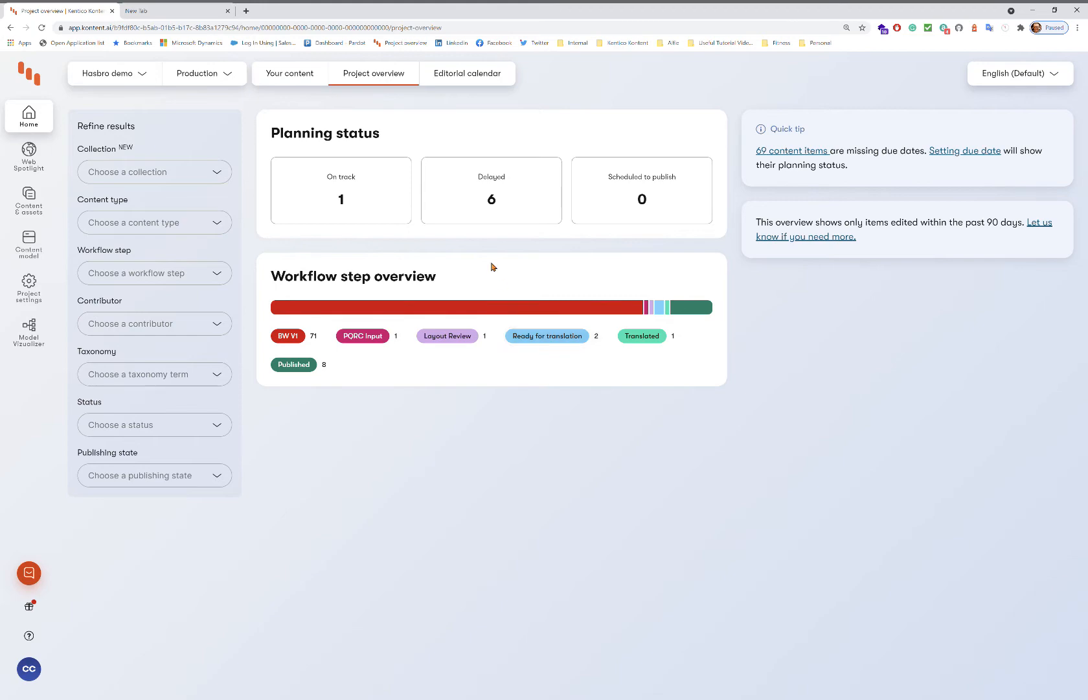
Review the six delayed items, then switch to the April 2021 editorial calendar.
click(478, 212)
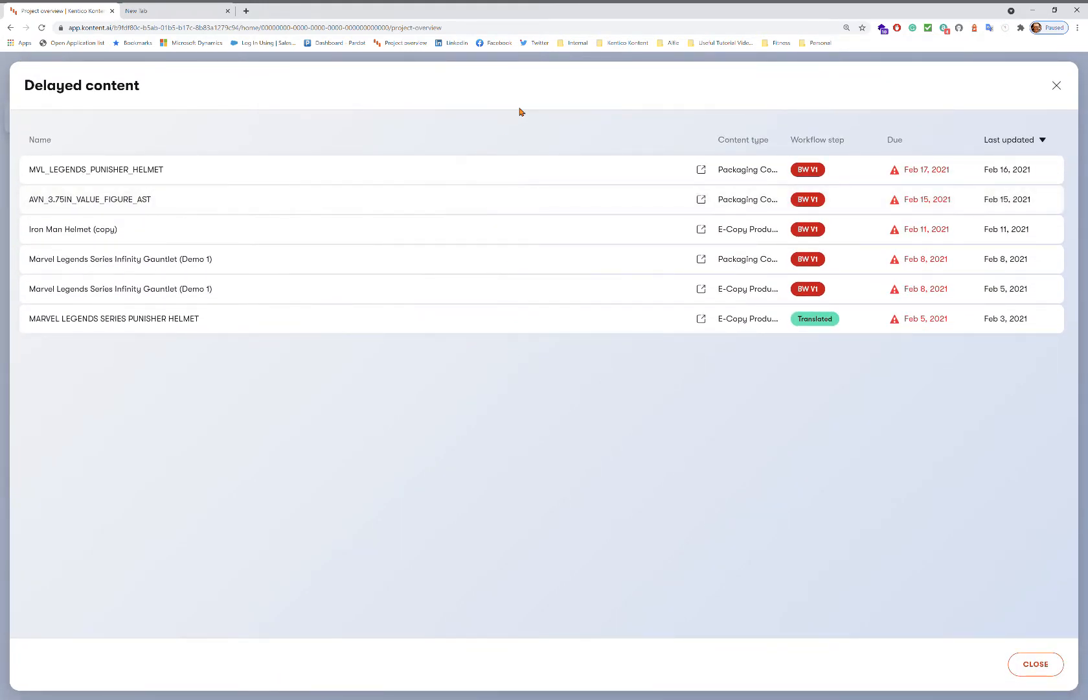
click(1056, 86)
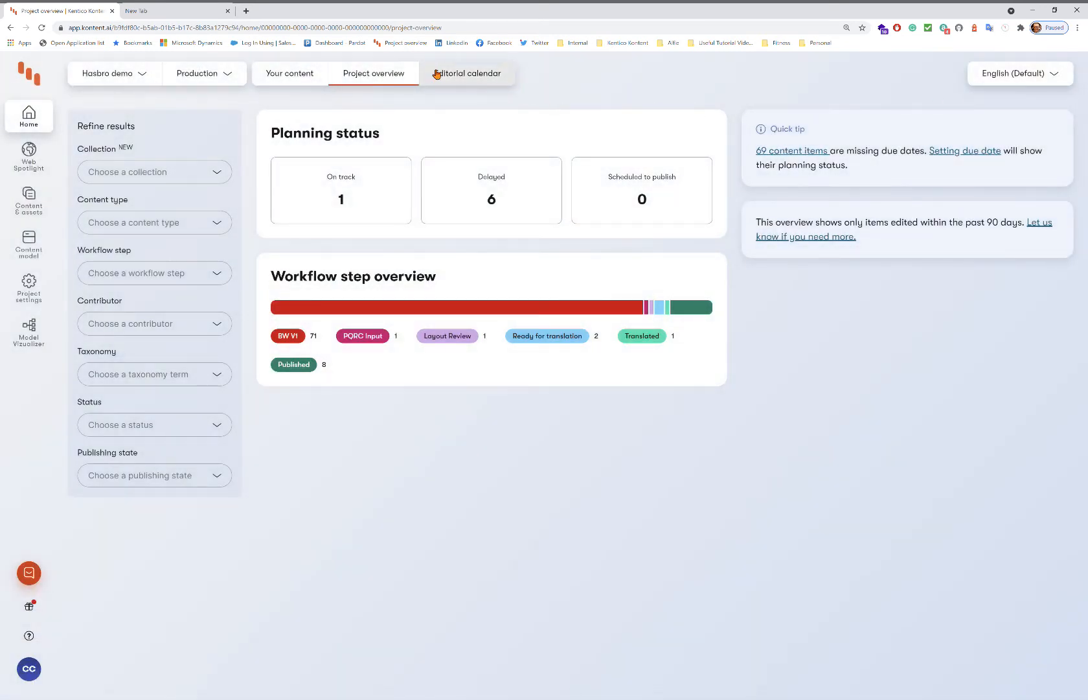
click(483, 79)
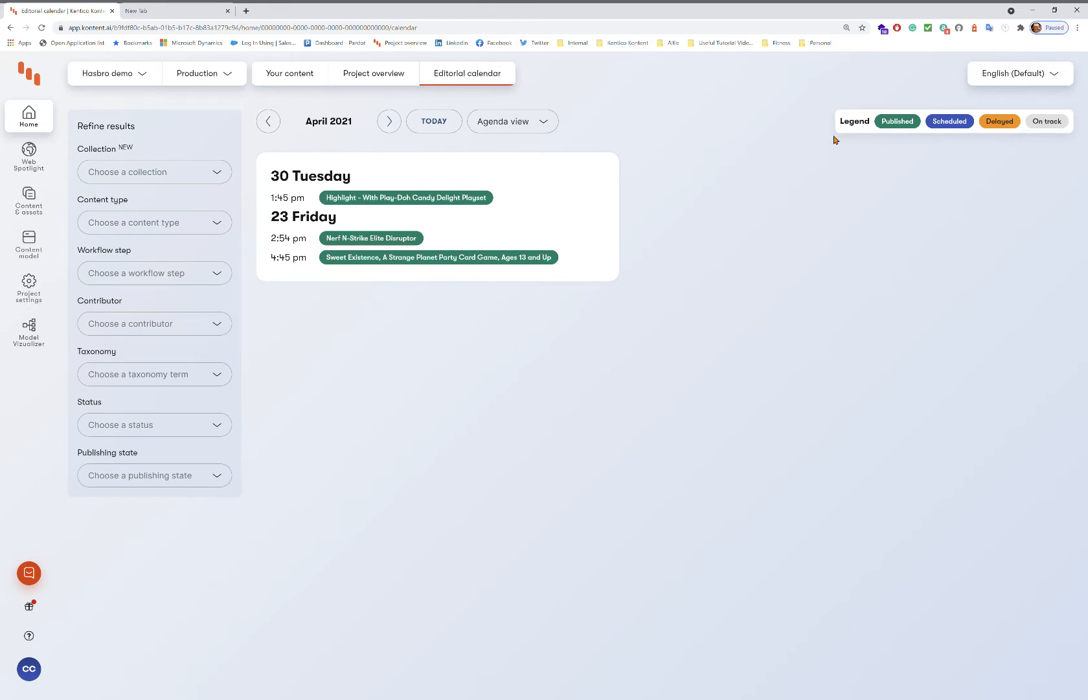
Show February 2021 as a calendar grid and view the Marvel Legends Punisher Helmet item details.
click(268, 127)
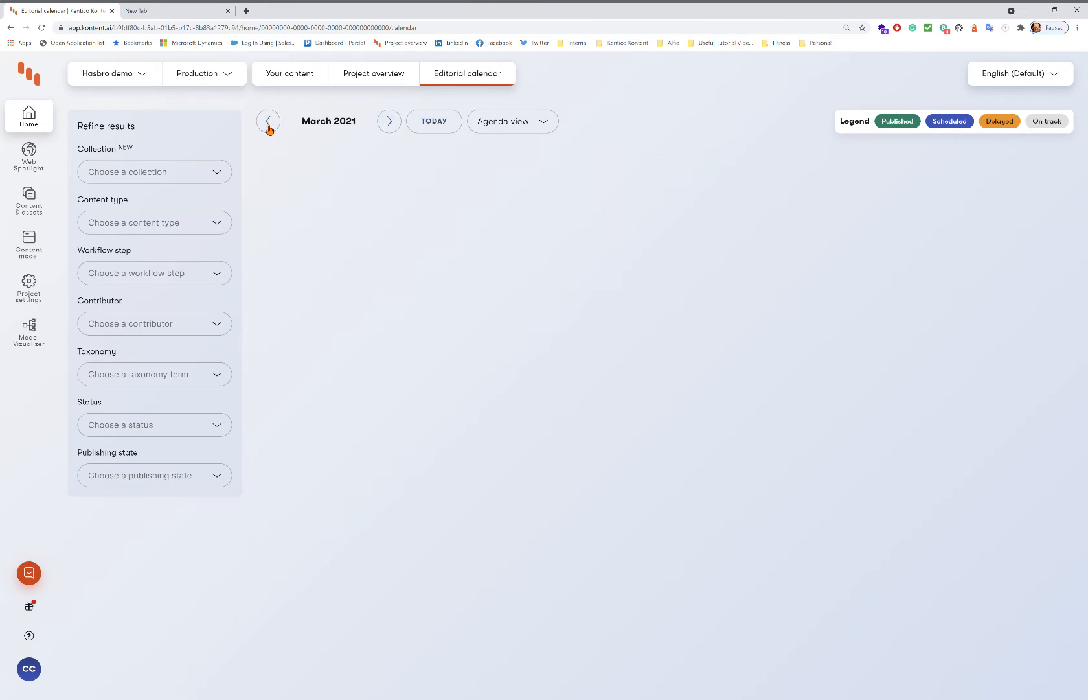
click(268, 125)
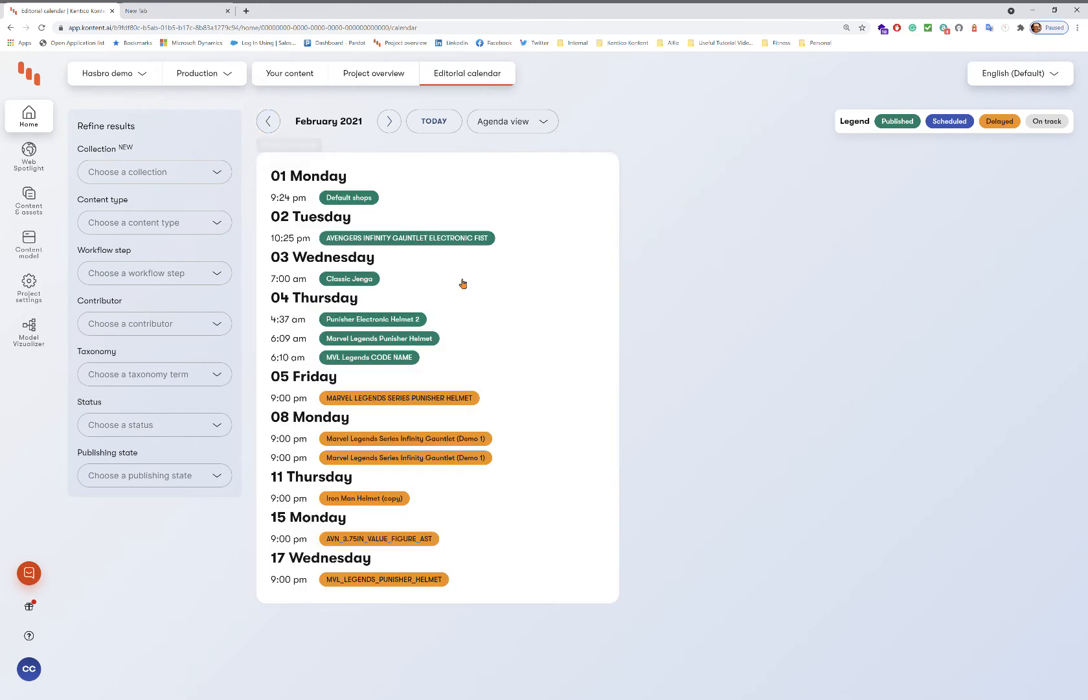
click(506, 123)
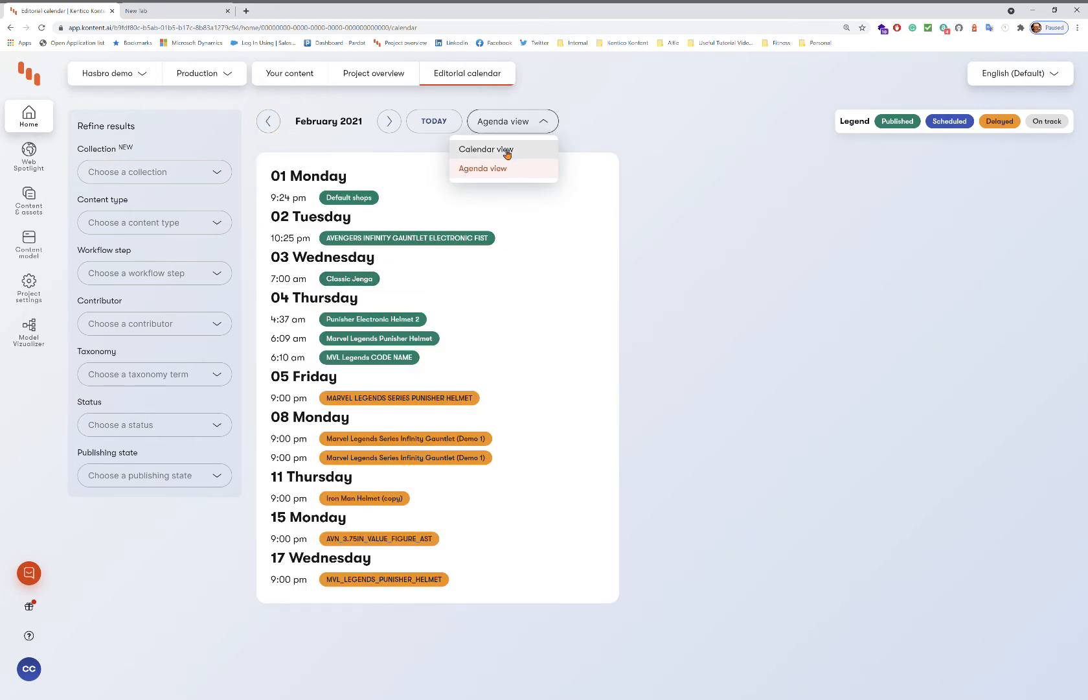
click(508, 152)
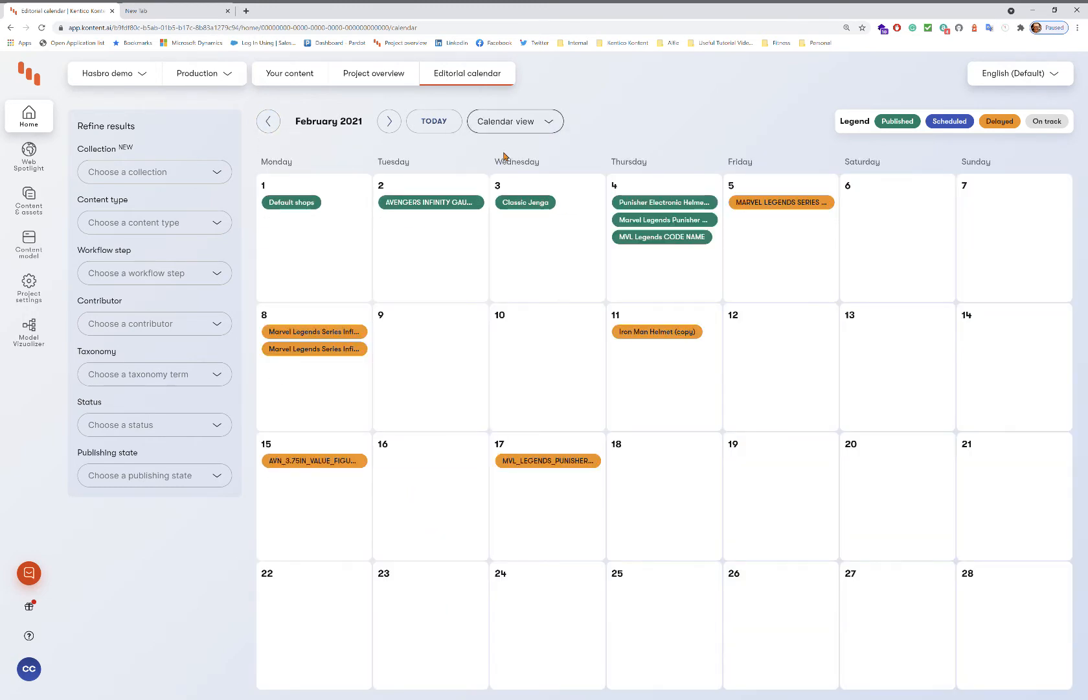
click(775, 203)
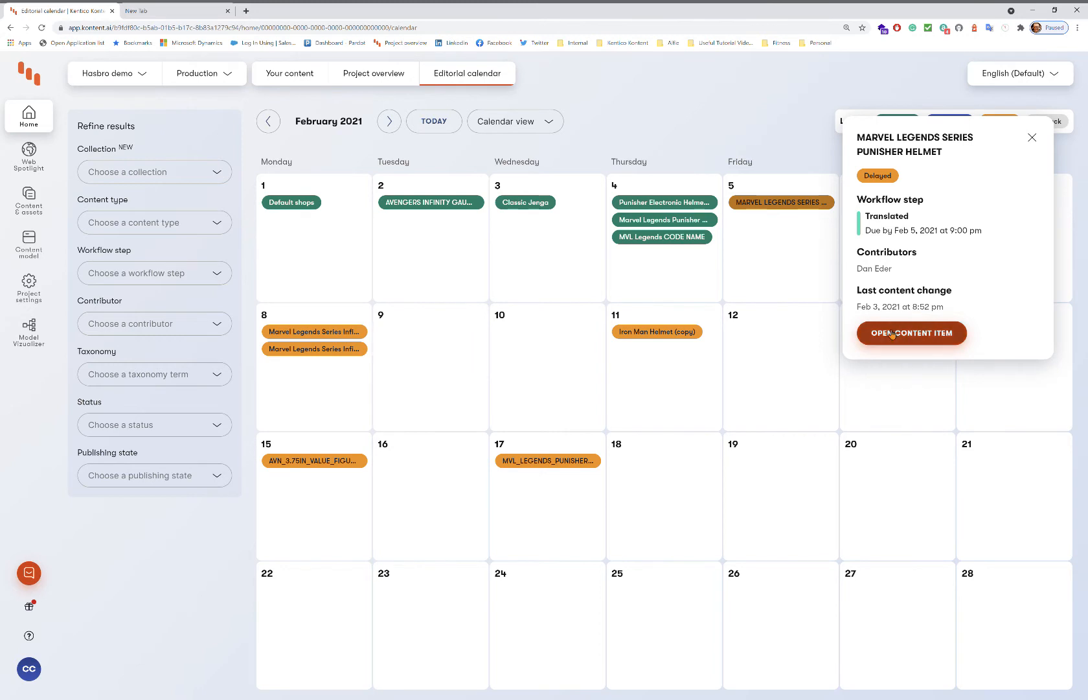
click(1030, 138)
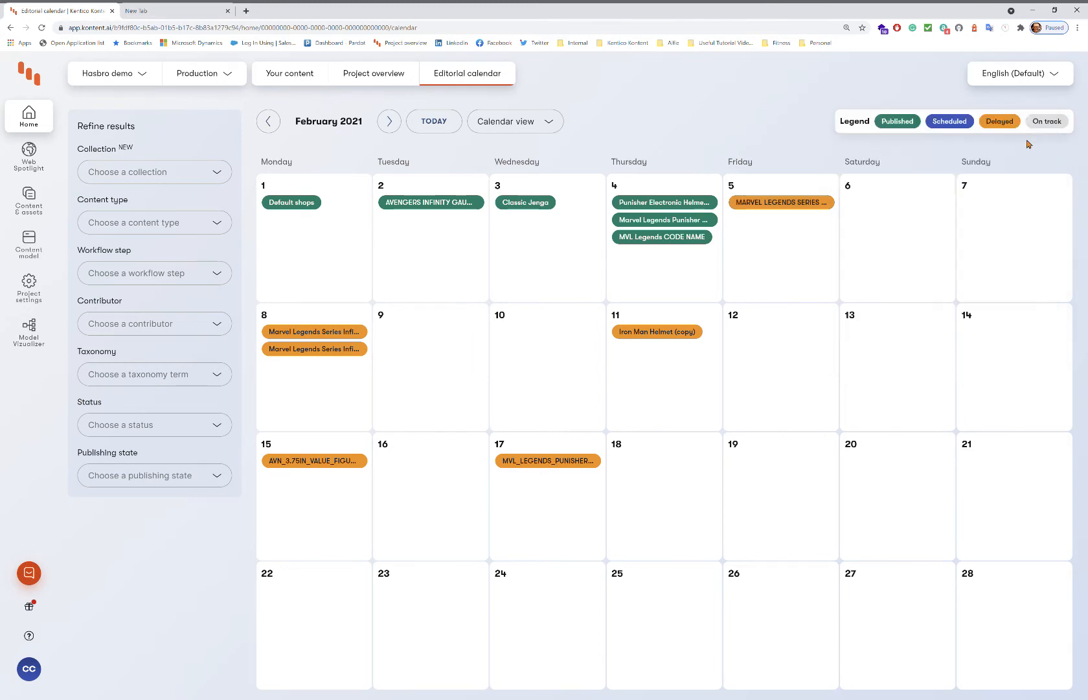
Preview Products Homepage in Web Spotlight with editable-element outlines turned off.
click(31, 165)
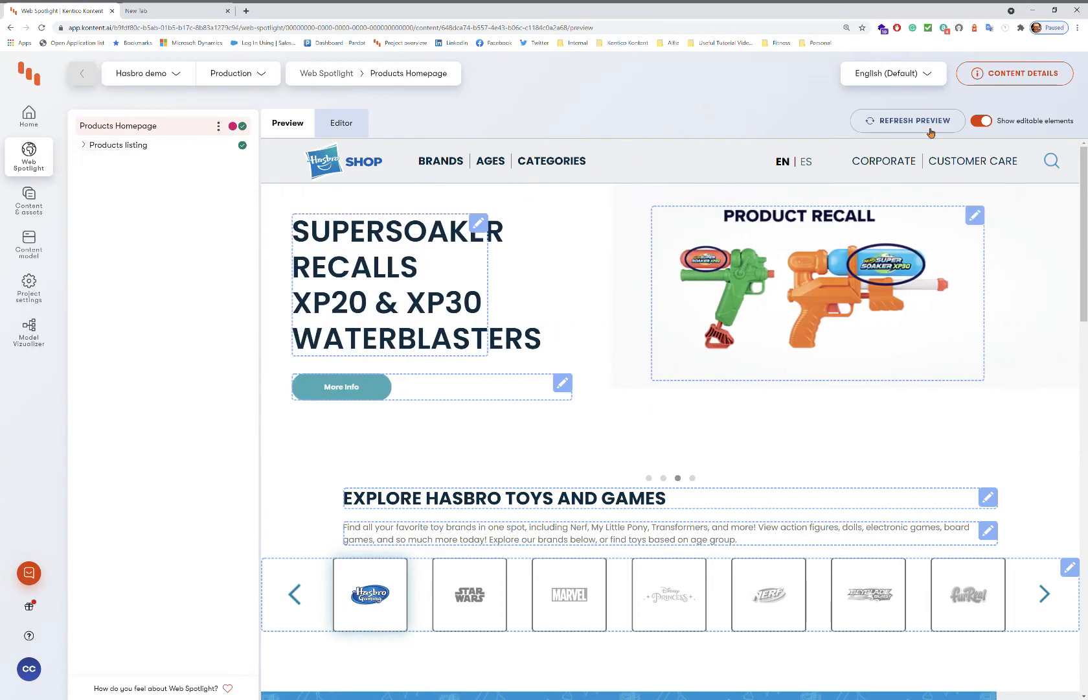
click(983, 122)
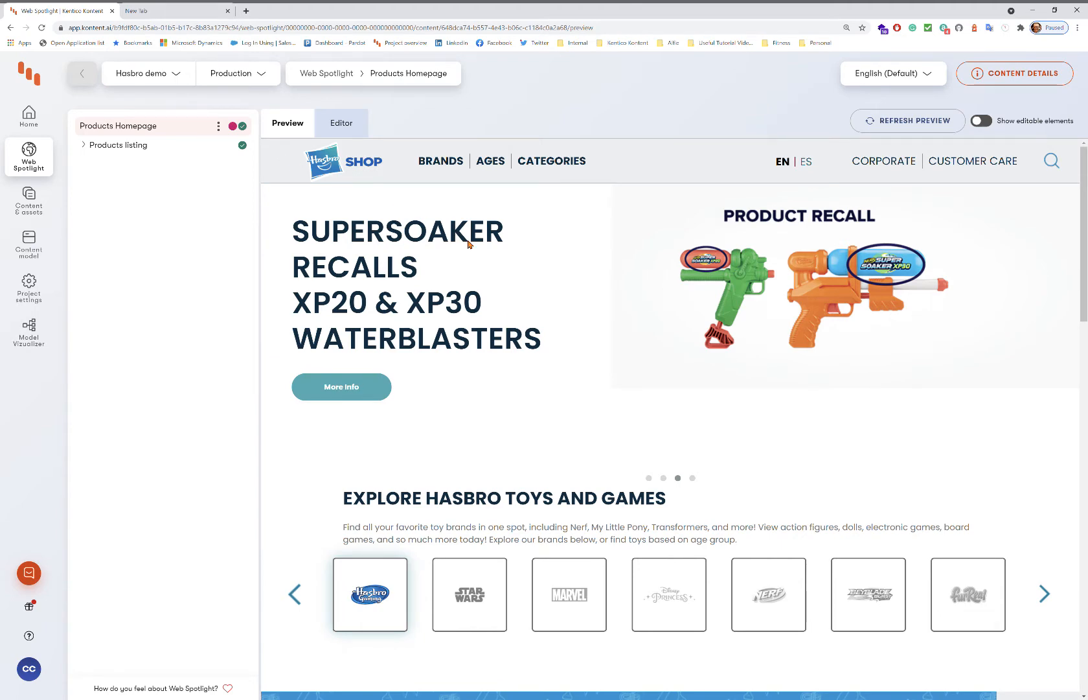
Open The Child Animatronic Edition page from the Star Wars brand product listing.
click(439, 162)
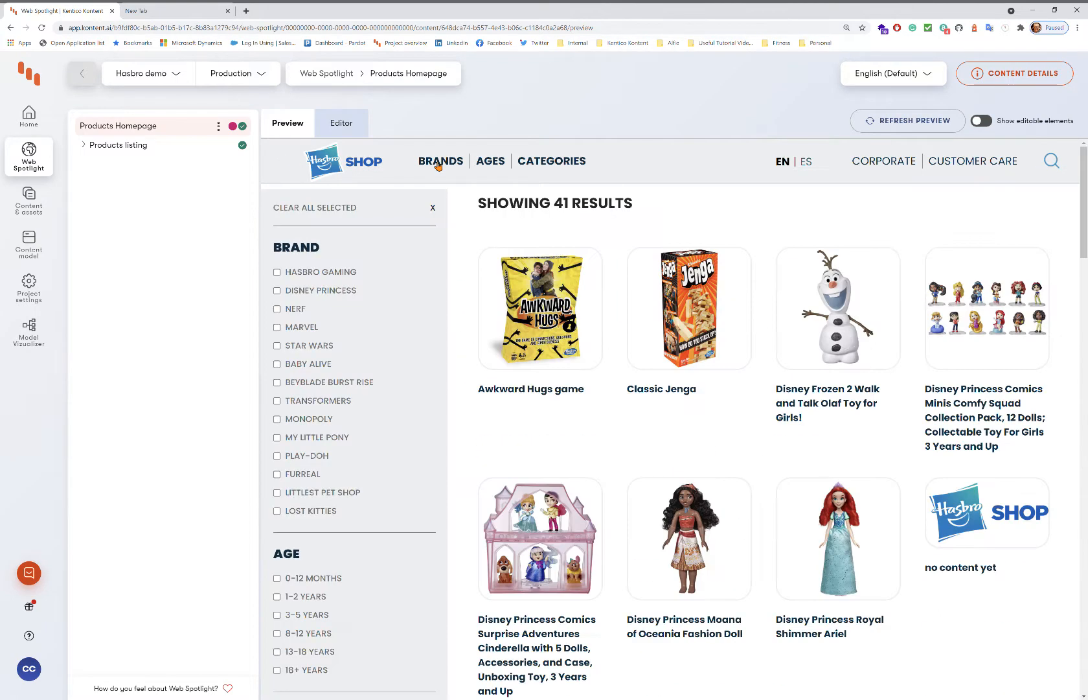
click(276, 347)
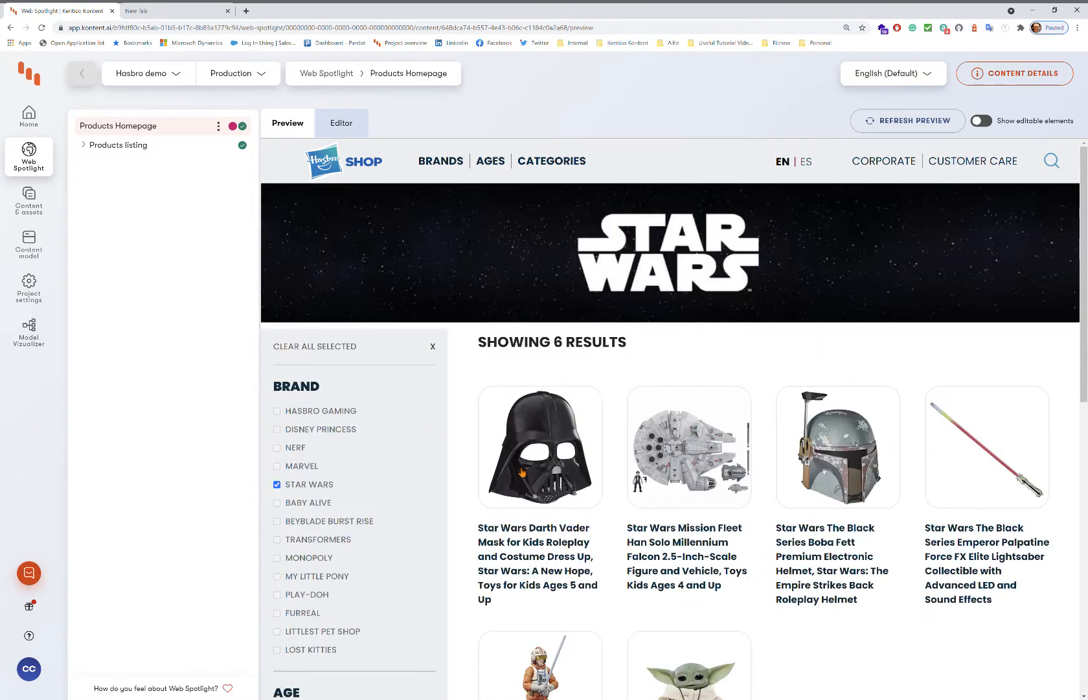
click(703, 669)
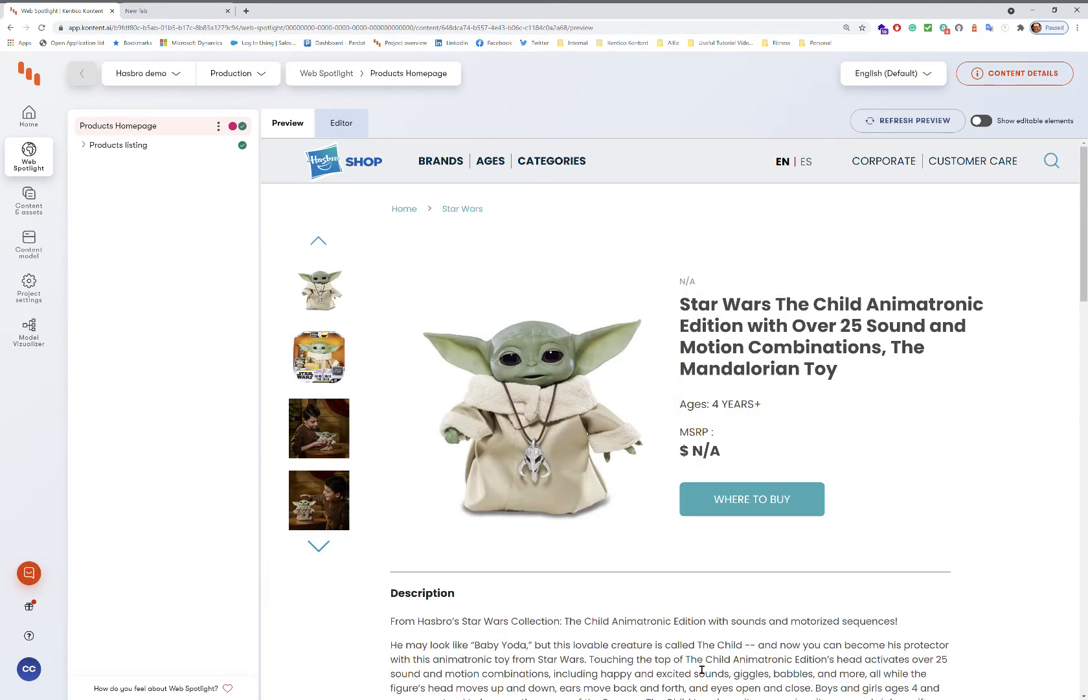
Browse the product's thumbnails, view the page in Spanish, then switch back to English.
click(321, 551)
click(321, 550)
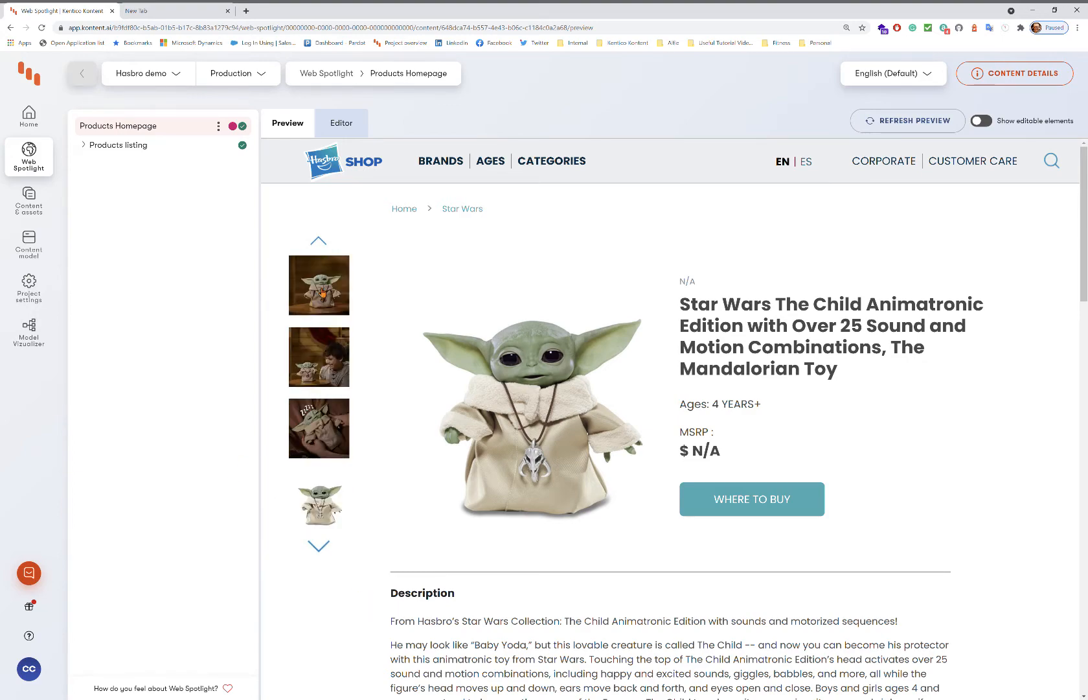
scroll(771, 528, down, 6)
scroll(771, 529, up, 6)
scroll(772, 530, down, 12)
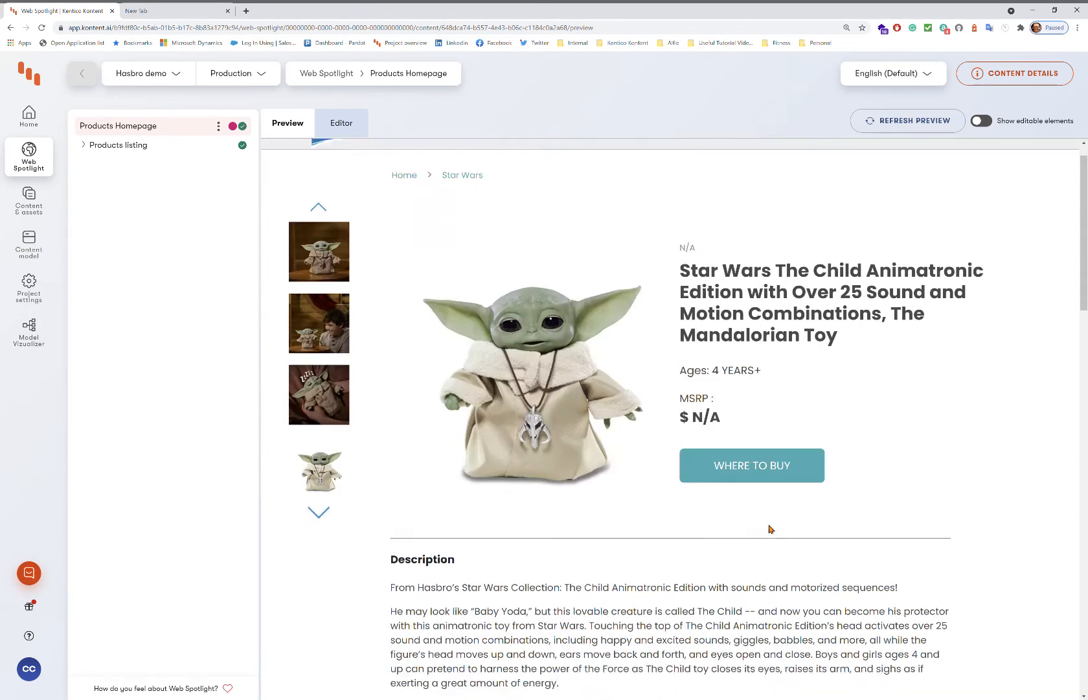
scroll(775, 533, down, 6)
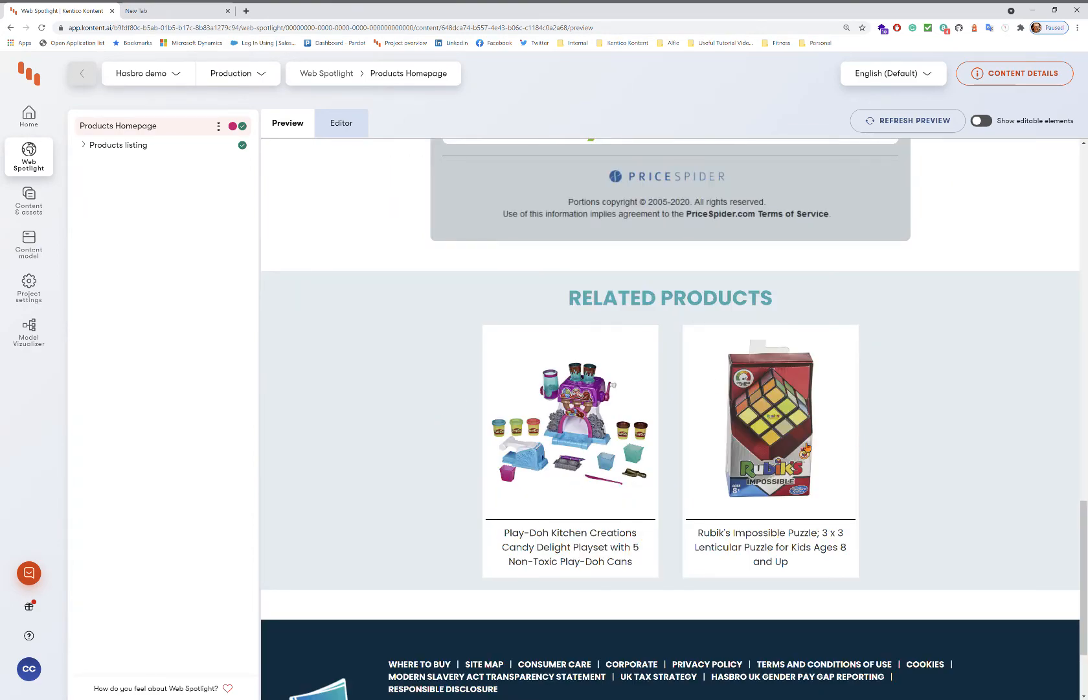
scroll(808, 446, up, 18)
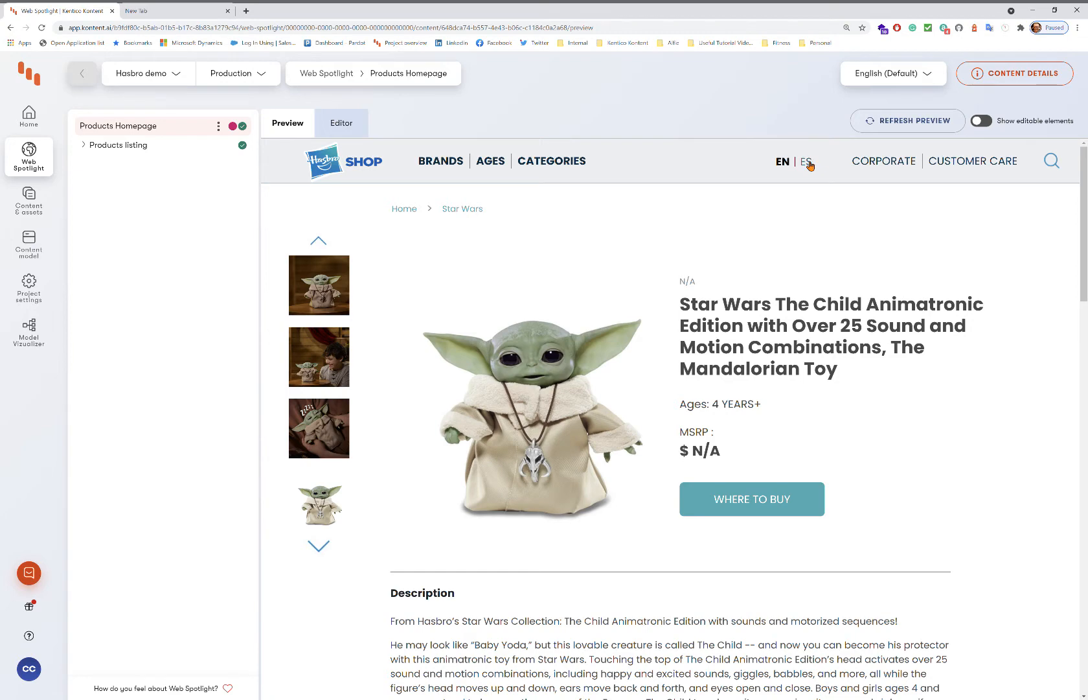
click(808, 167)
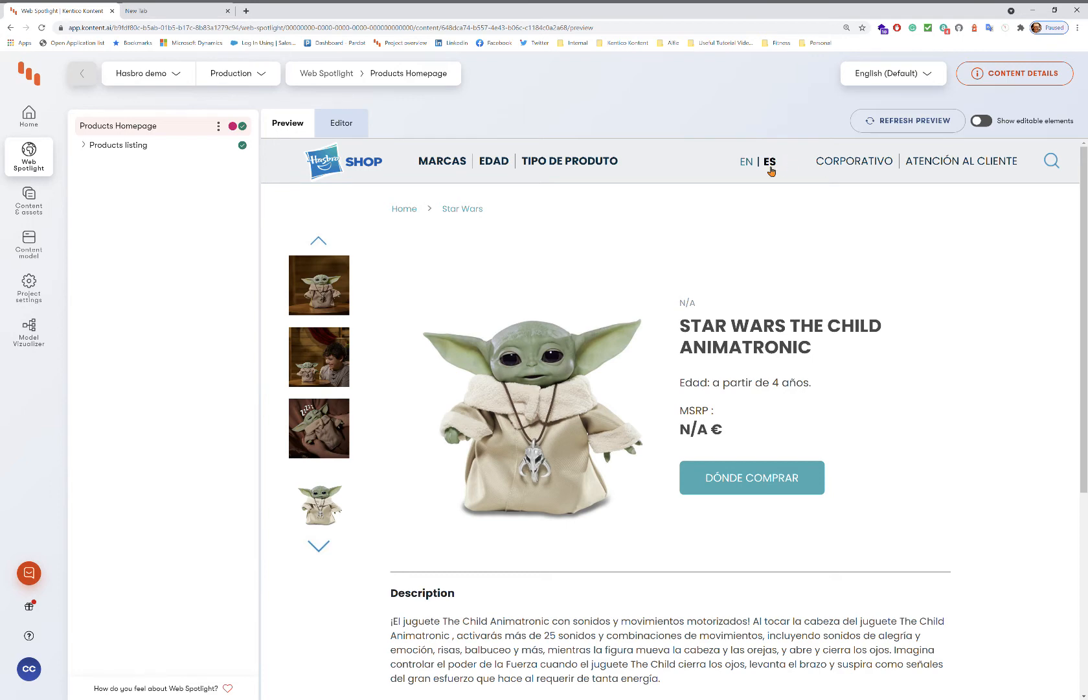
click(749, 163)
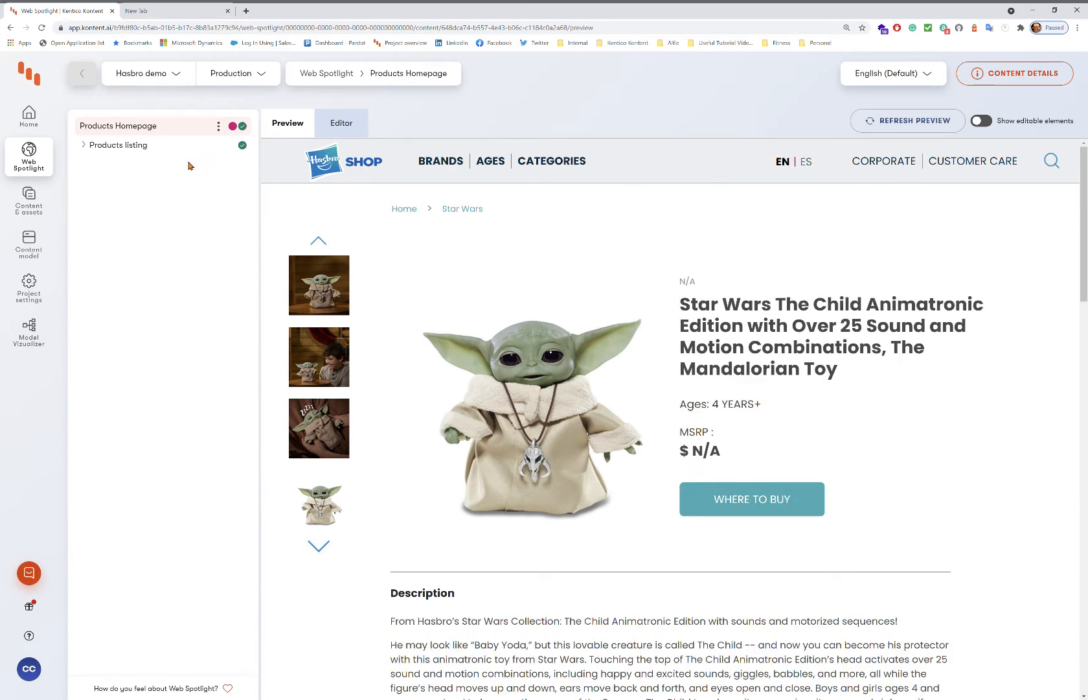
Return to the Hasbro homepage with editable elements shown and The Child slide in the banner.
click(338, 168)
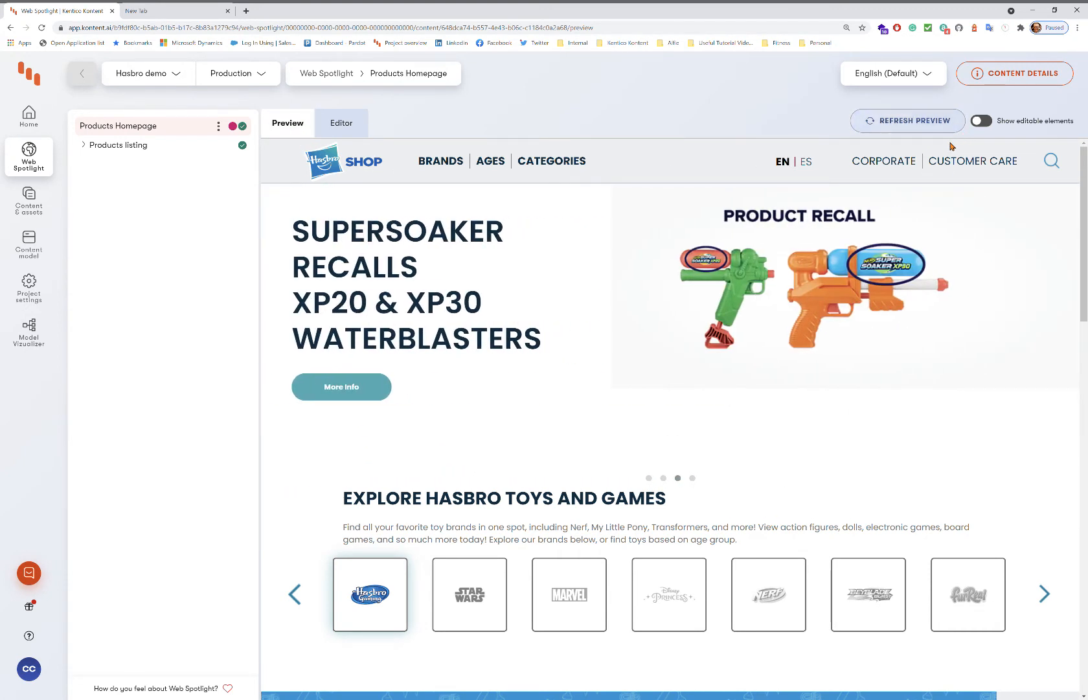
click(983, 122)
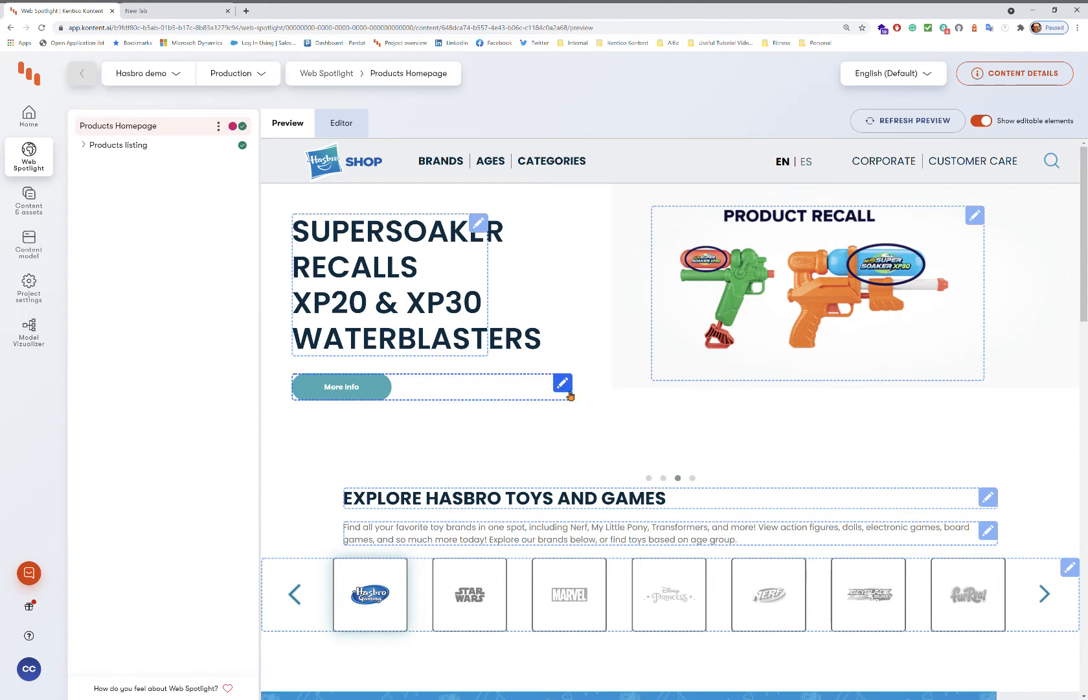
click(649, 478)
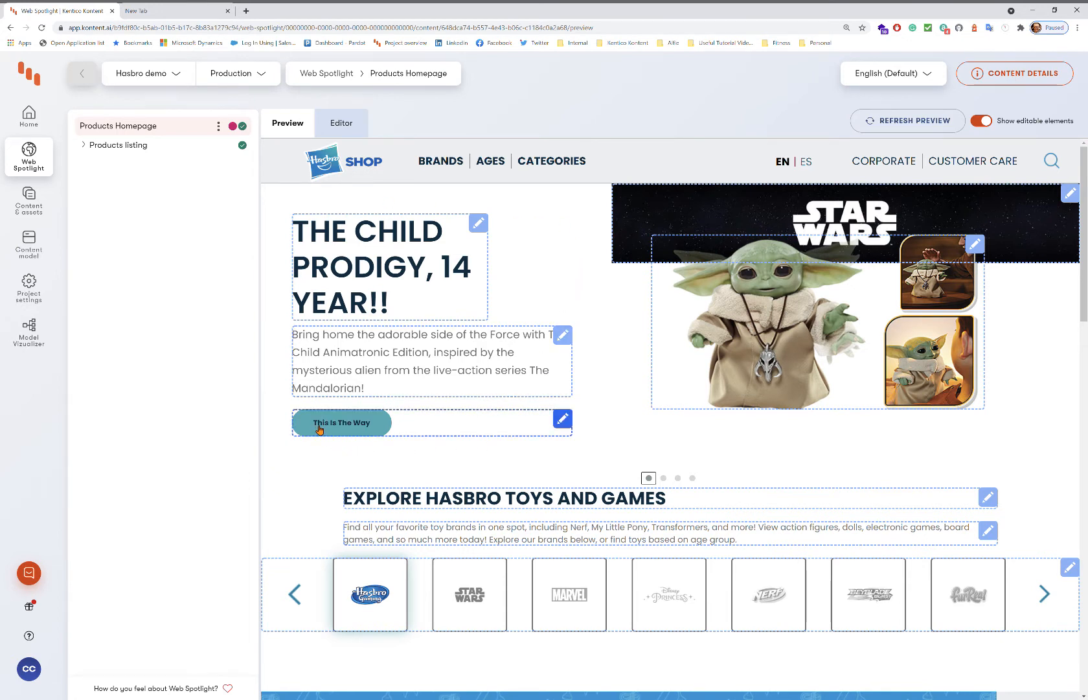
Change The Child banner's CTA text to 'Feel the Force', refresh the preview, and dock the panel left.
click(370, 427)
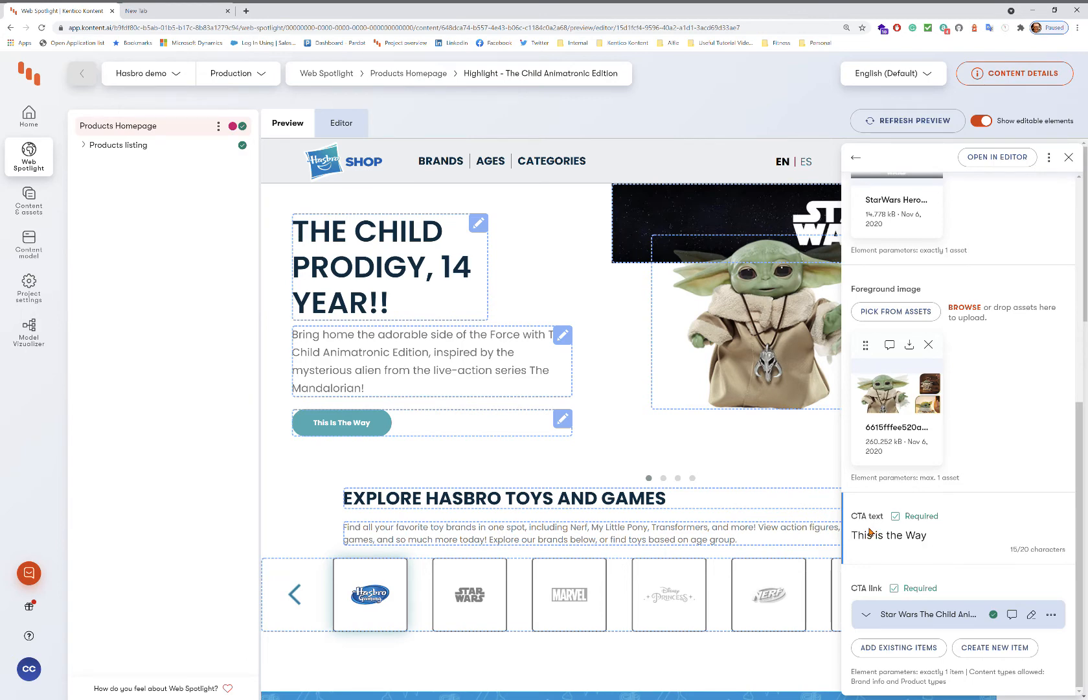
drag(942, 537, 758, 524)
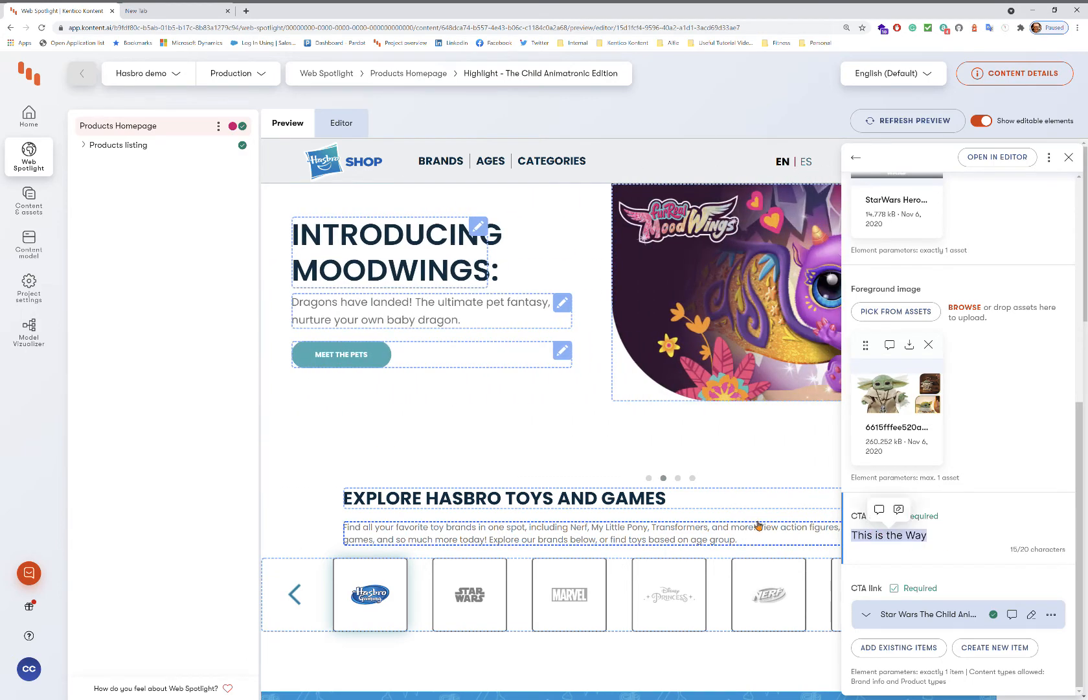
text(Fe)
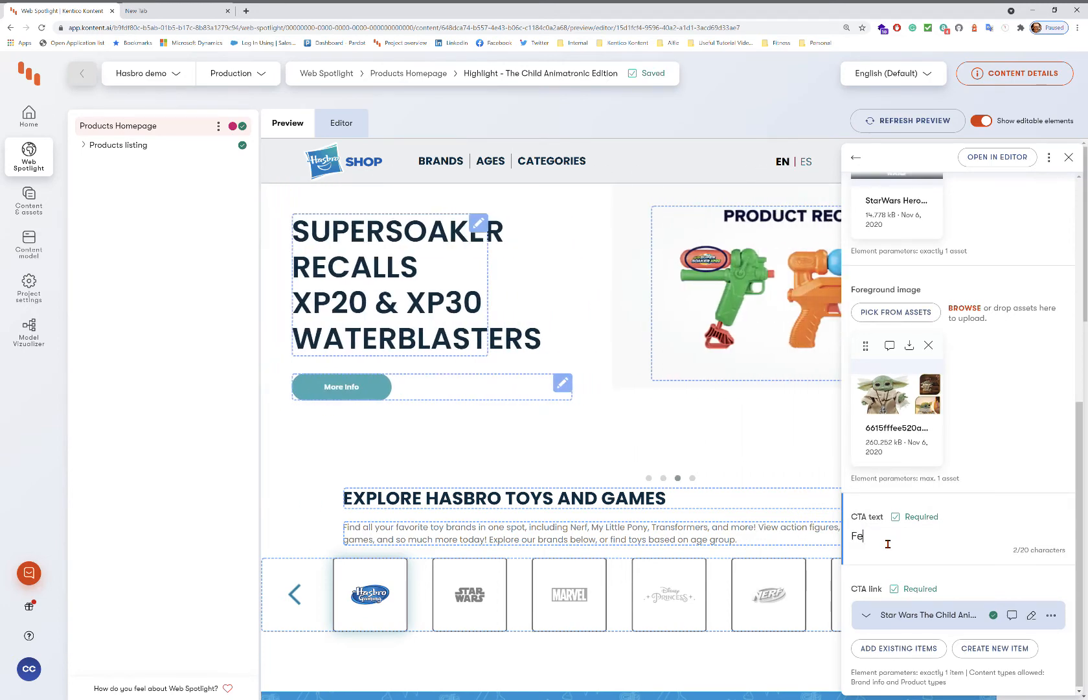
key(BackSpace)
key(BackSpace)
text(el the Force)
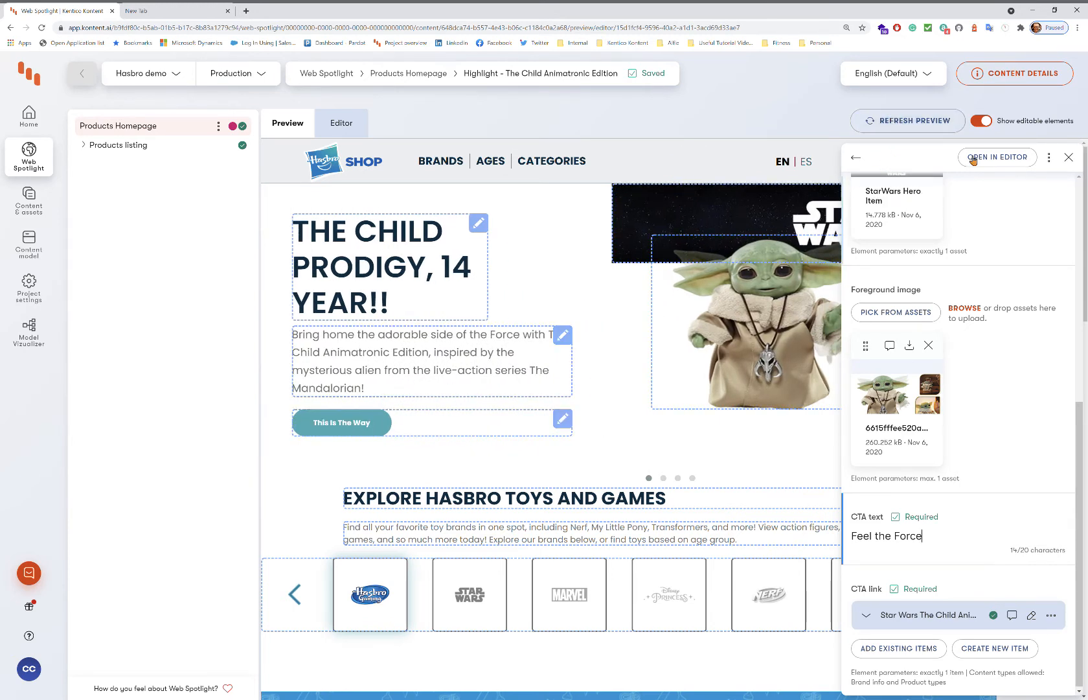
click(911, 120)
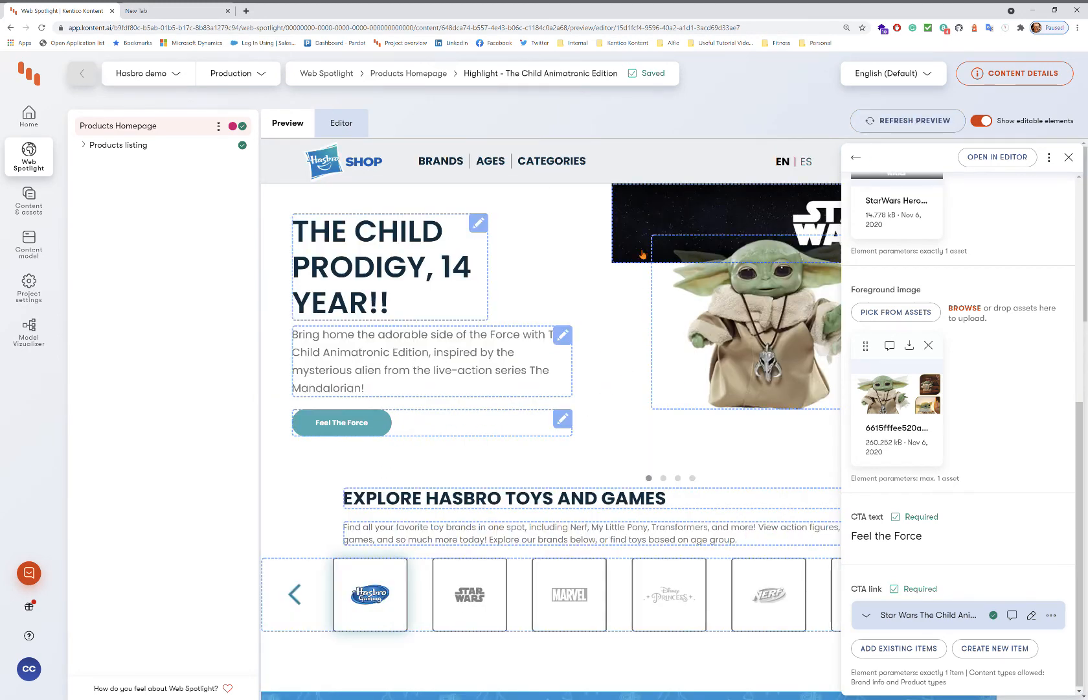
click(860, 156)
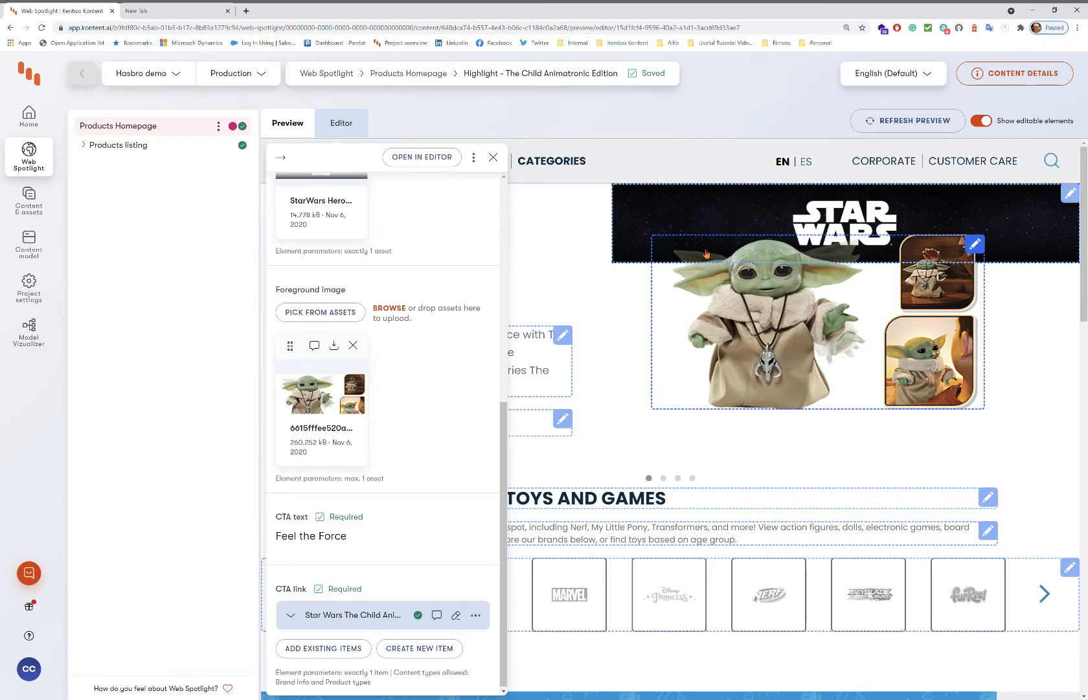
Post a self-mention comment 'Can you select a better image please', then remove the StarWars Hero background image.
click(649, 478)
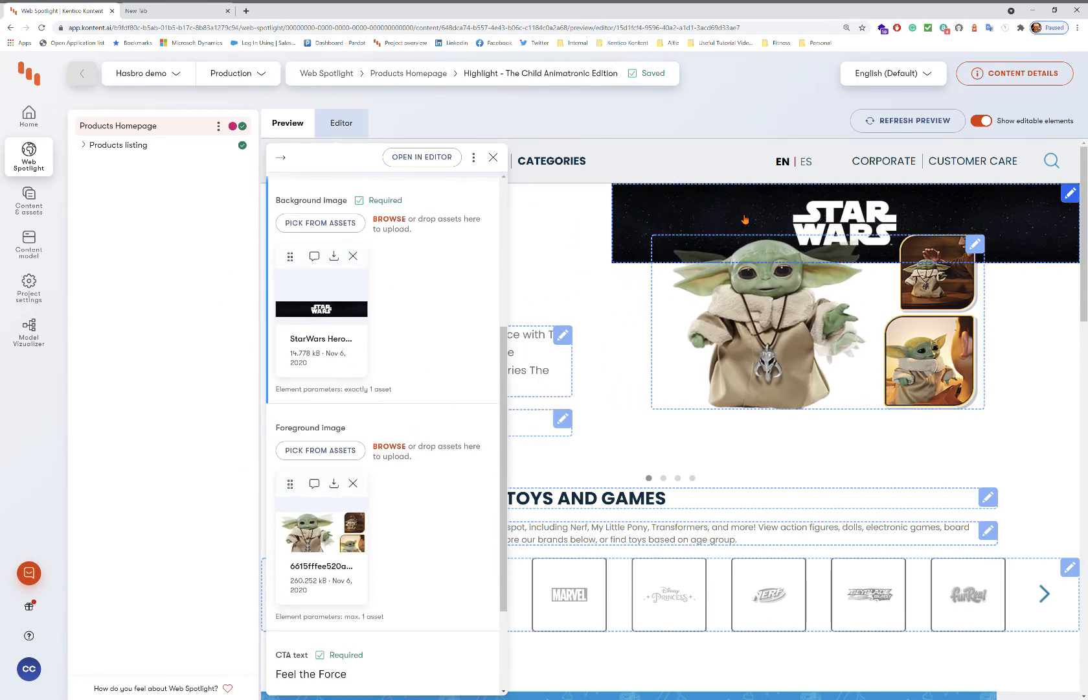
click(315, 257)
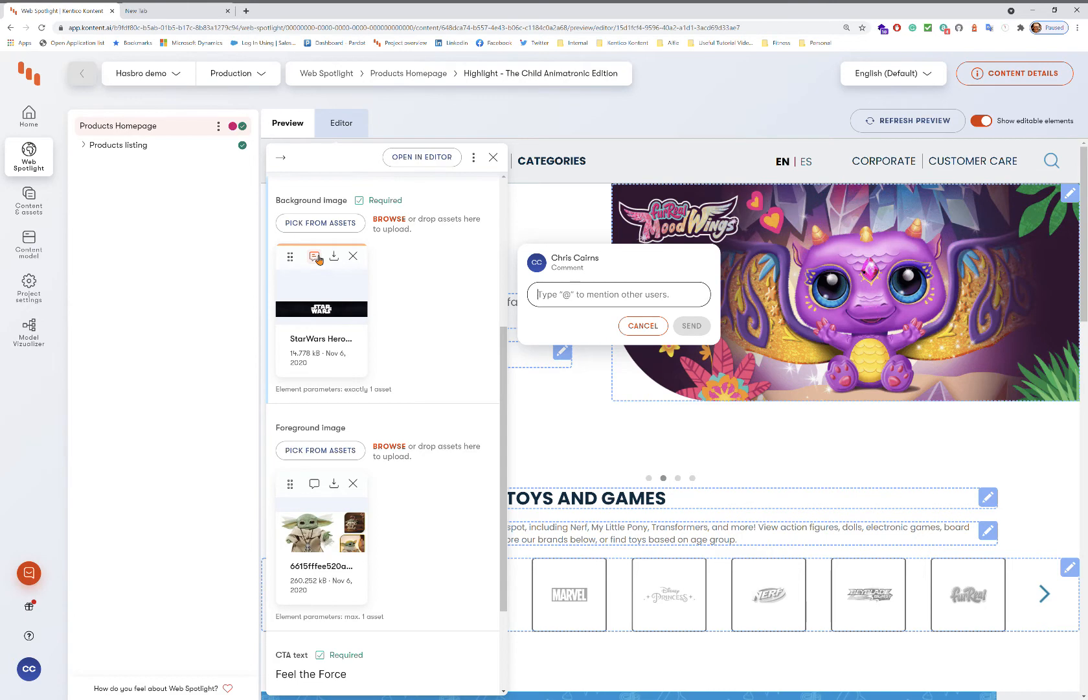
text(@)
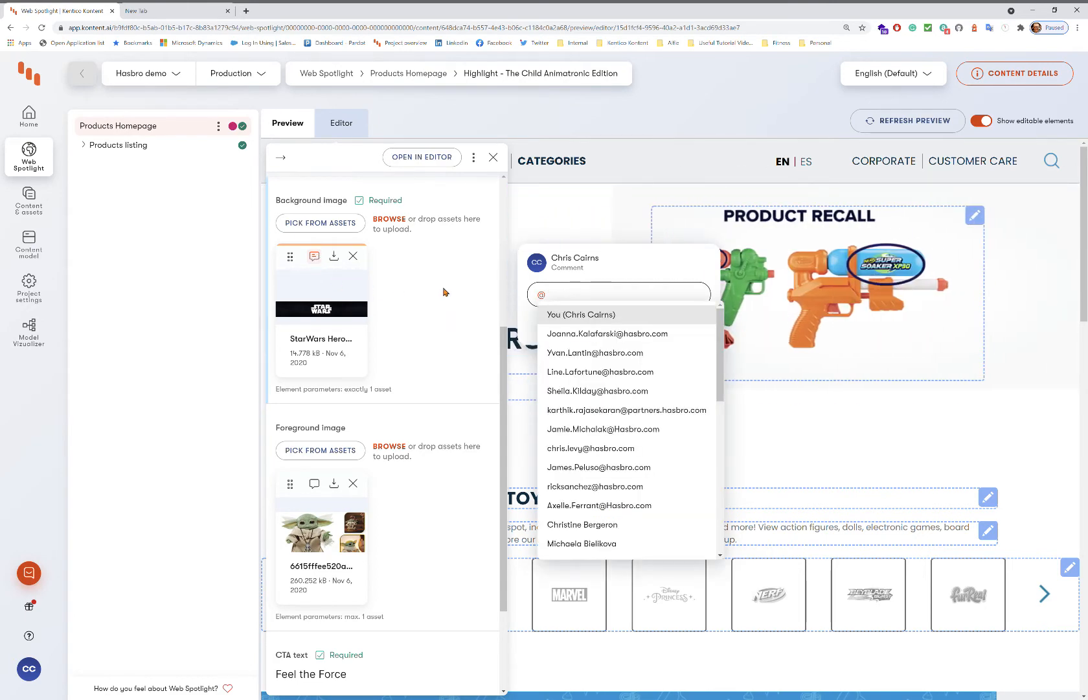
click(596, 321)
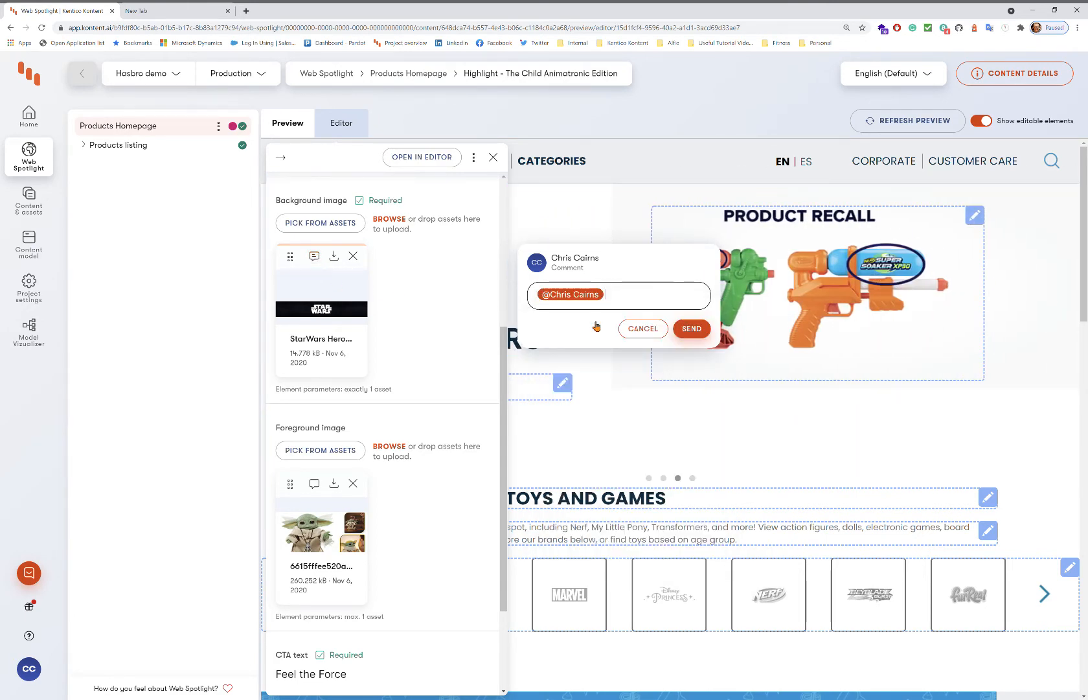
text(Can)
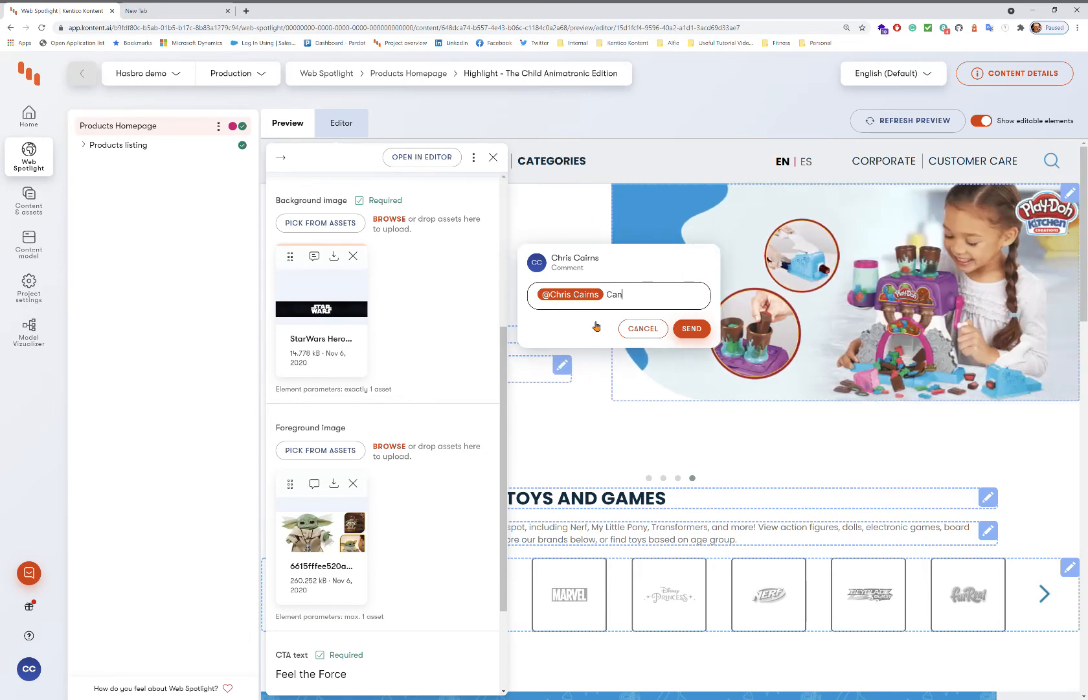
text( you select a better ima)
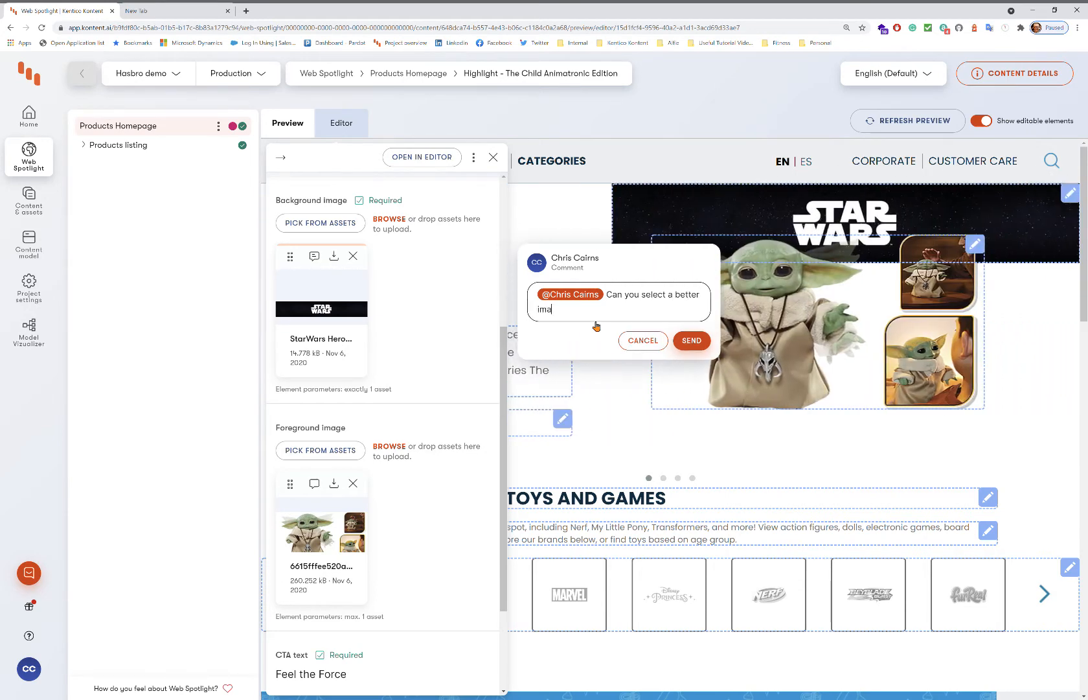
text(ge p0lea)
key(BackSpace)
key(BackSpace)
key(BackSpace)
key(BackSpace)
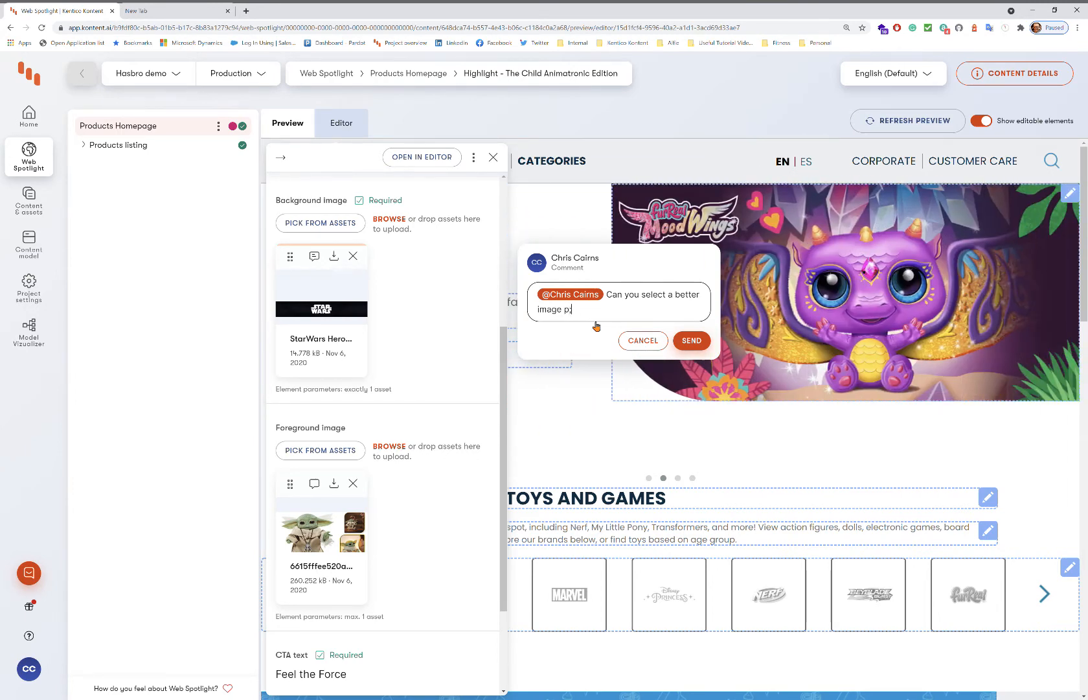
text(please)
click(690, 341)
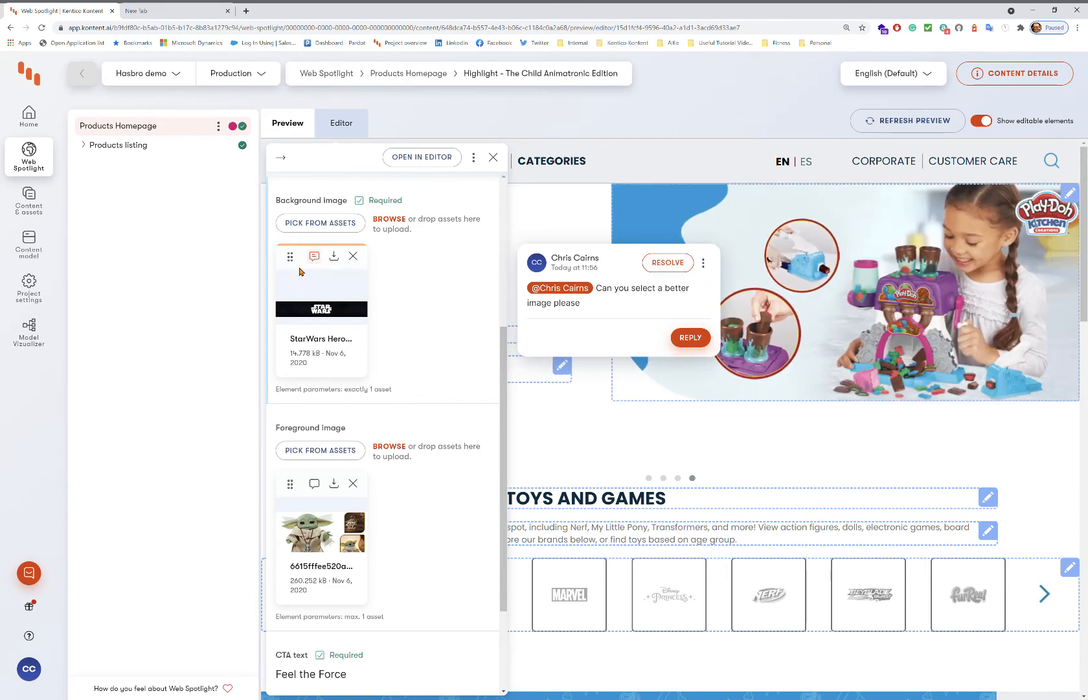
click(353, 256)
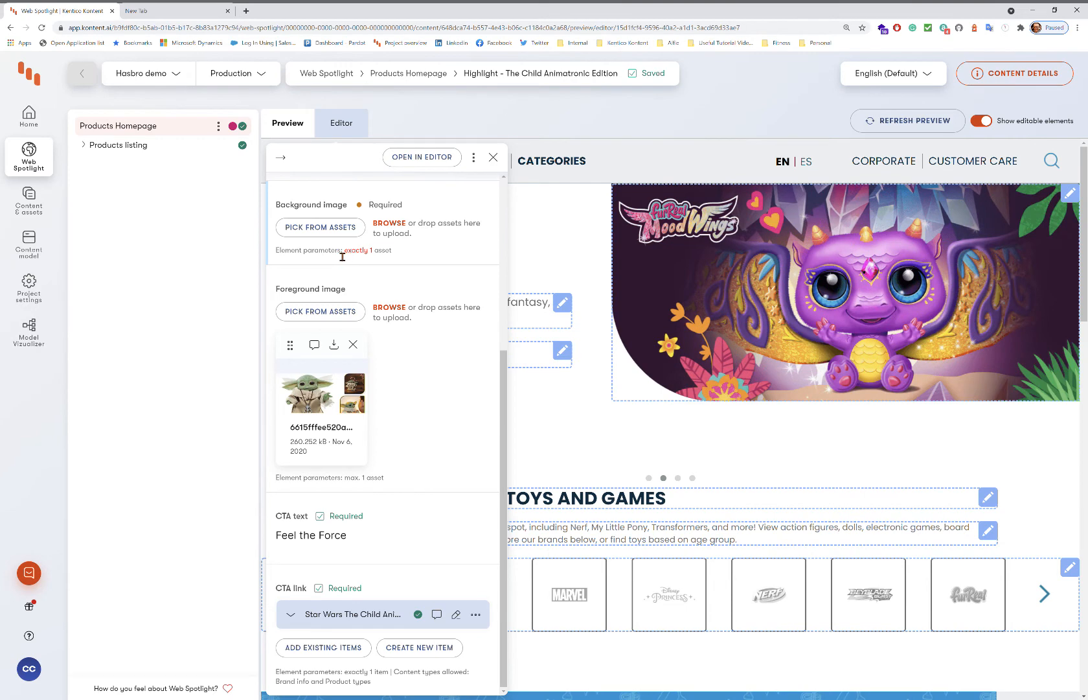
Insert the desert sunset image from Brands > Star Wars as background and refresh the preview.
click(318, 228)
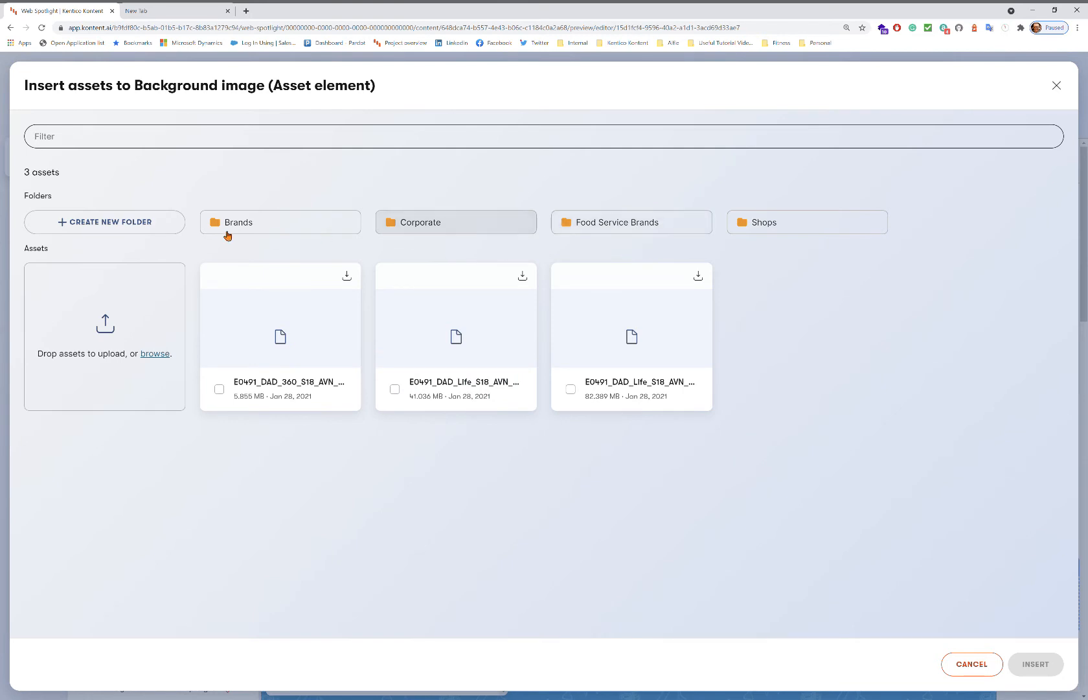
click(260, 222)
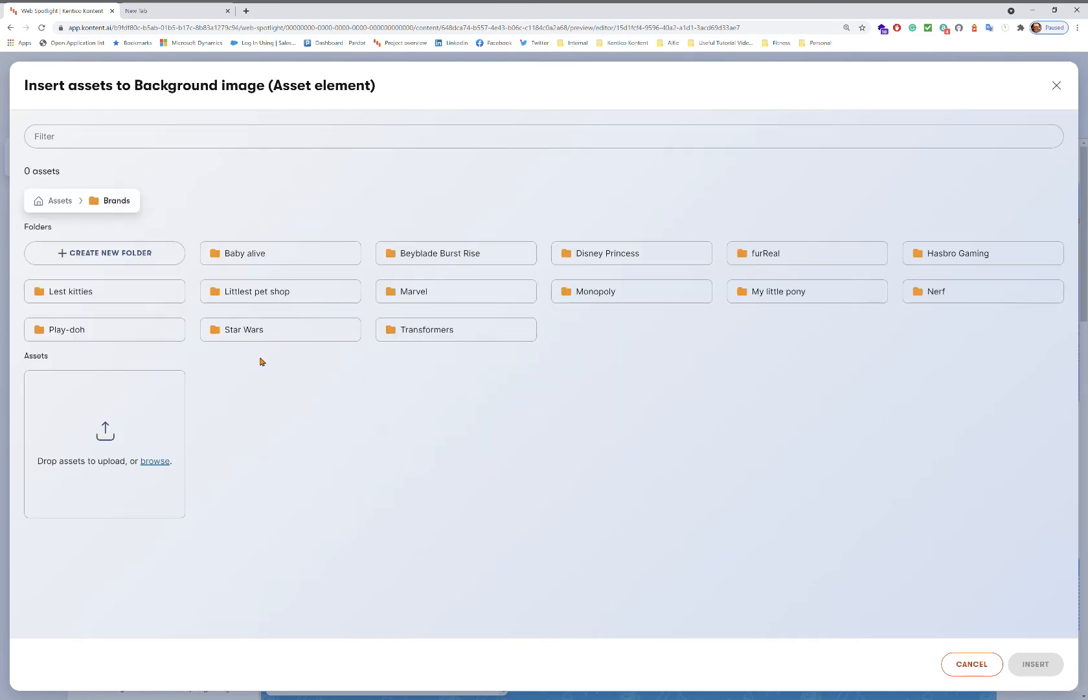
click(267, 330)
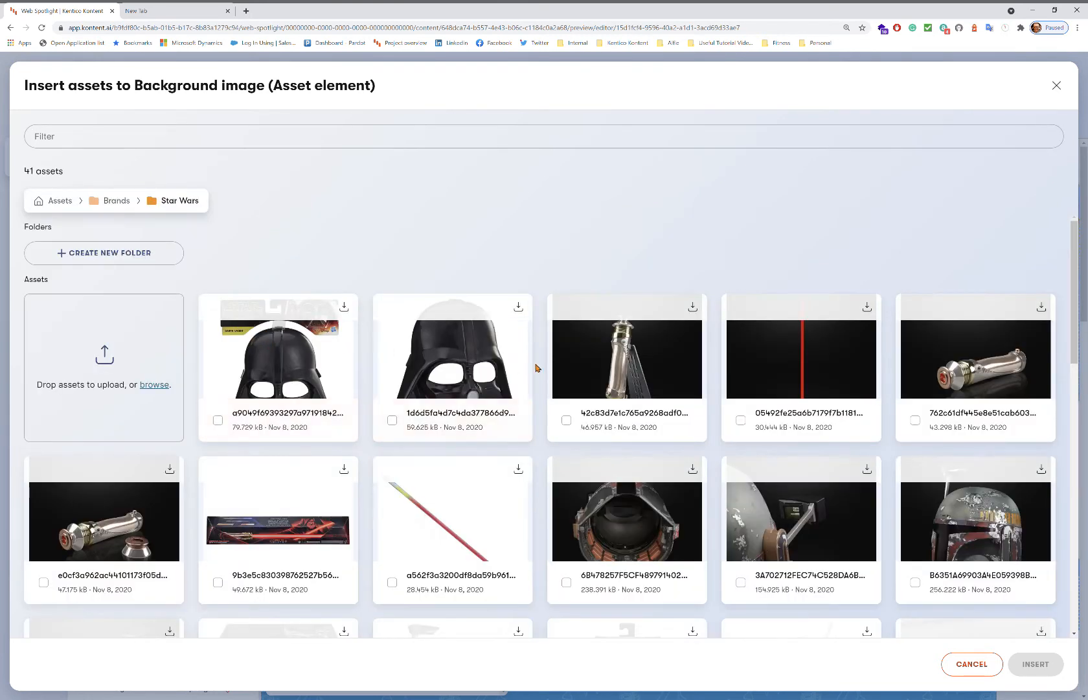
scroll(518, 350, down, 4)
scroll(518, 350, down, 8)
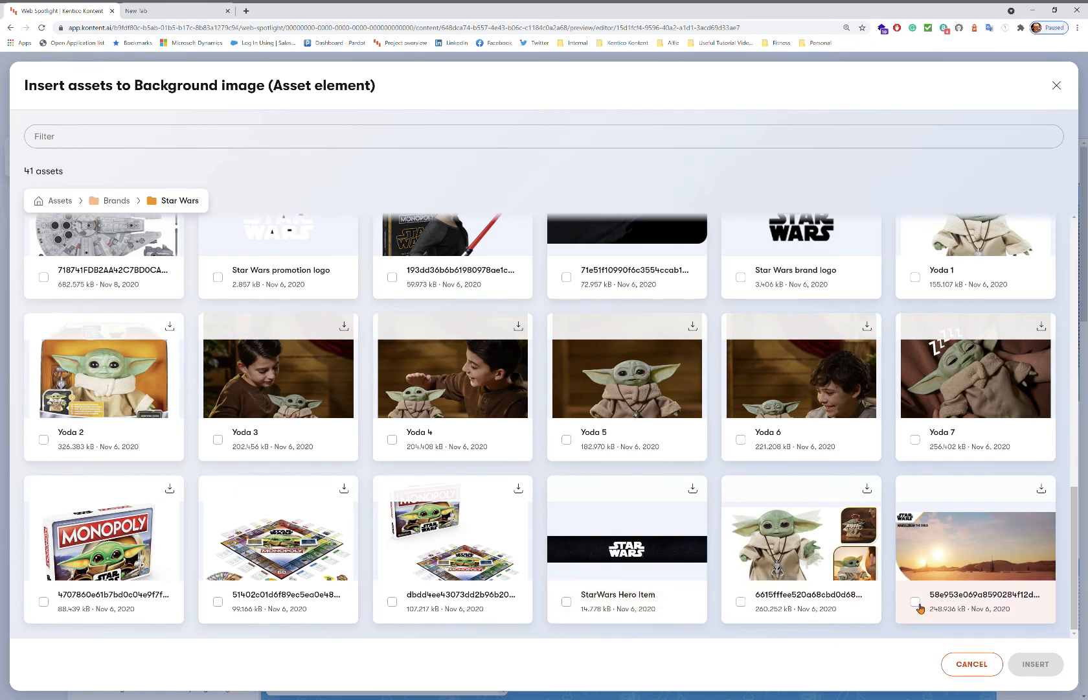
click(917, 603)
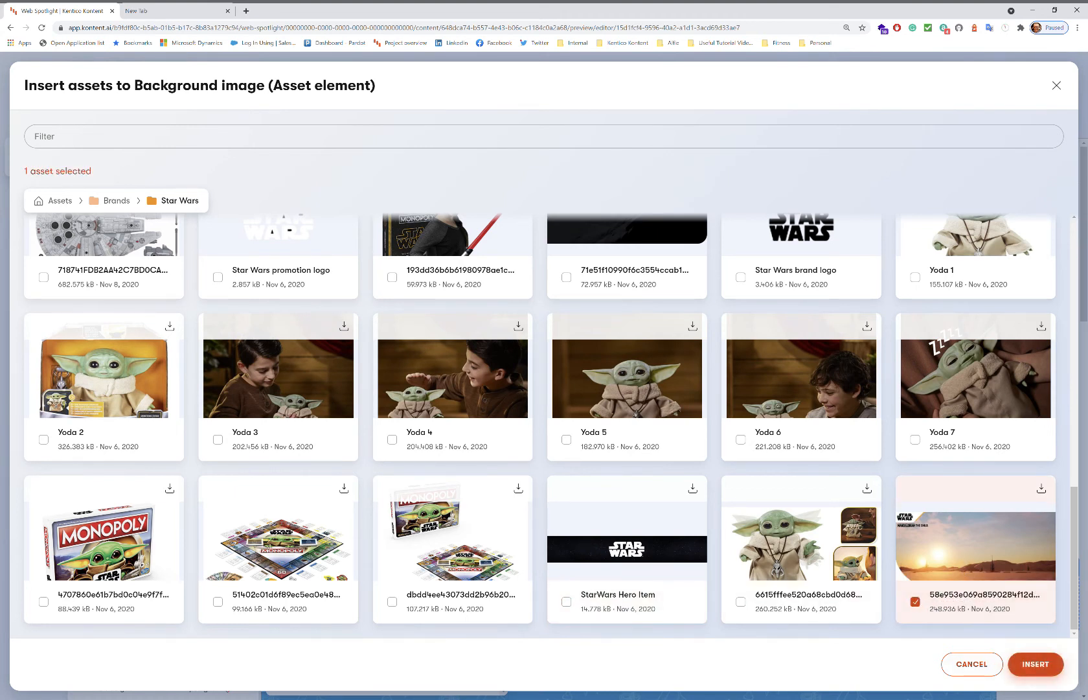
click(1035, 663)
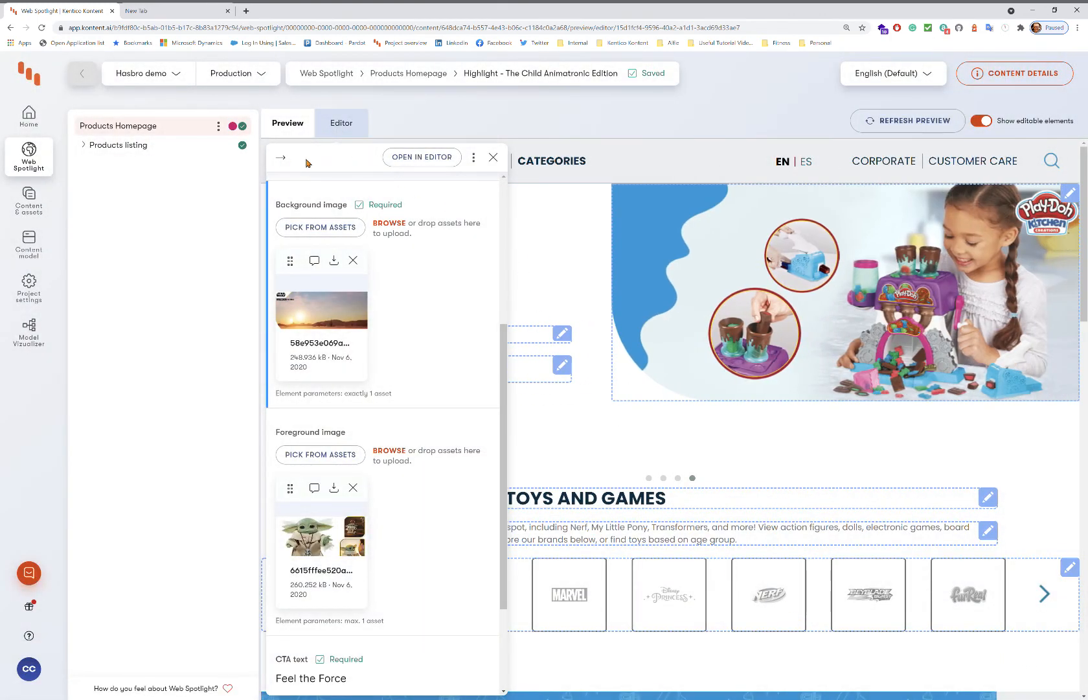
click(895, 127)
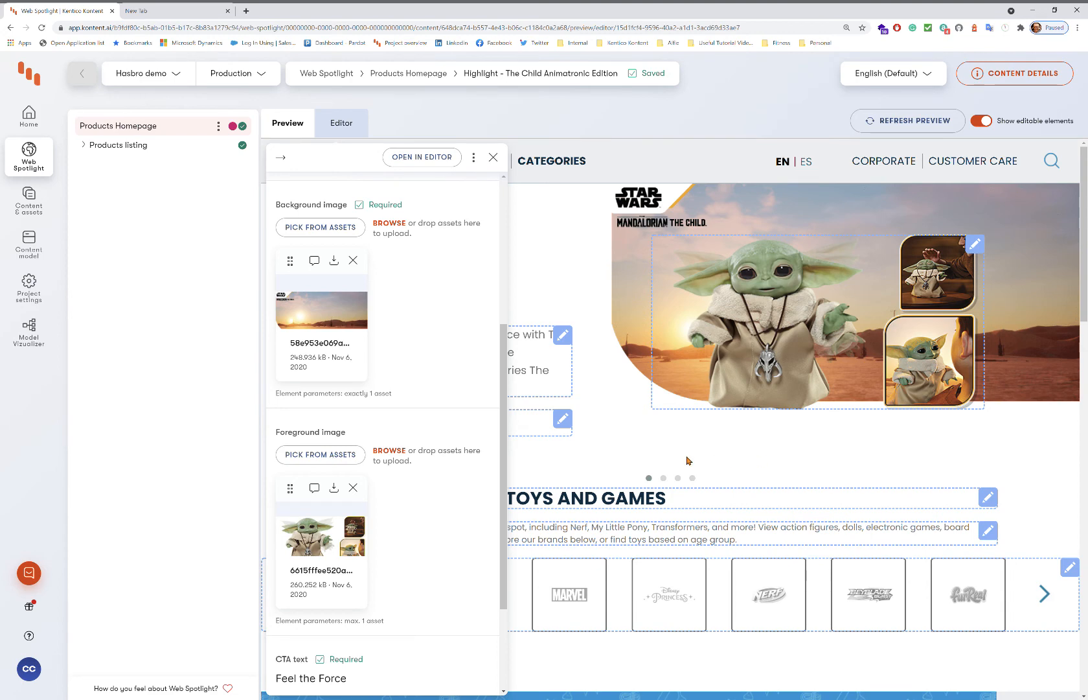
click(281, 157)
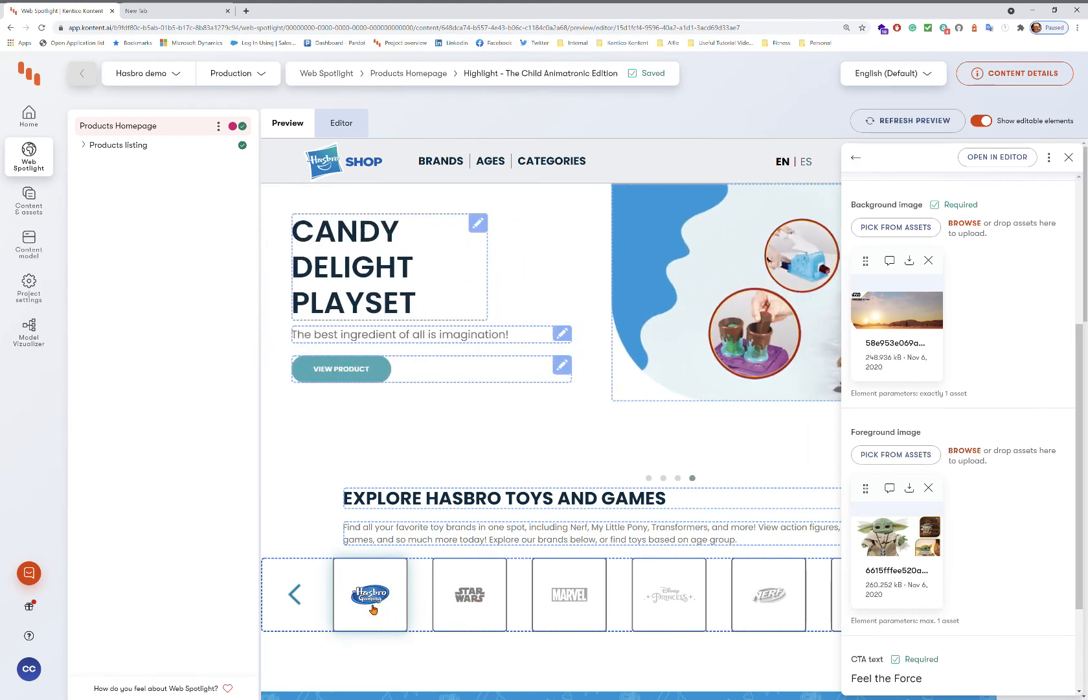
Open the homepage's all-brands section from a carousel tile and step the carousel back to the first brand.
scroll(499, 606, down, 2)
click(471, 457)
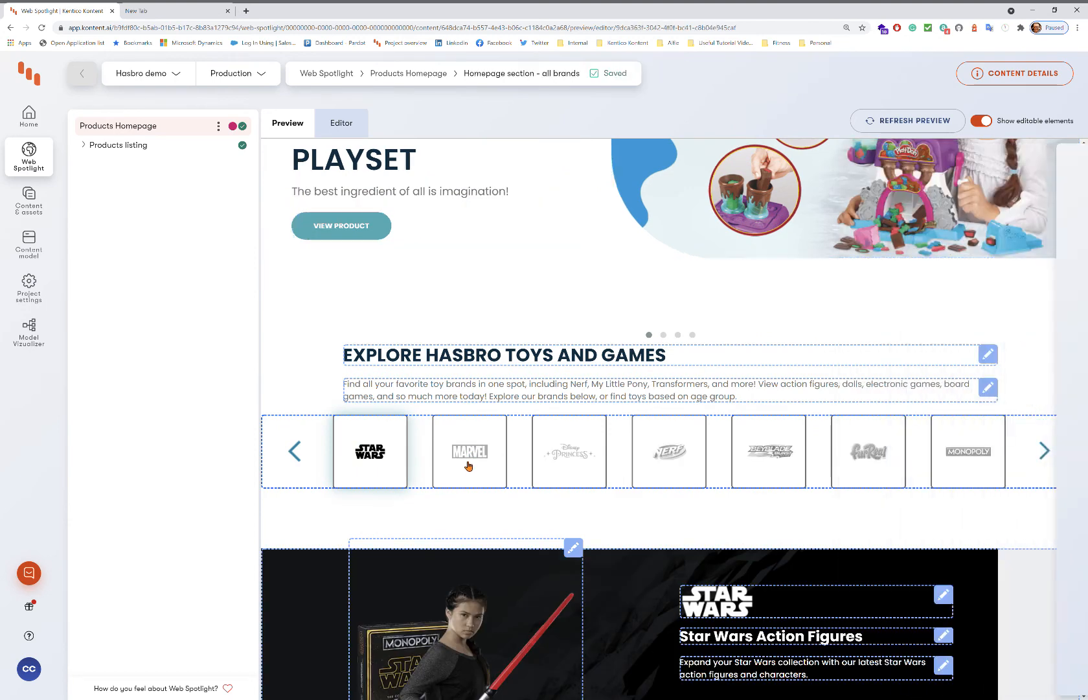
click(565, 481)
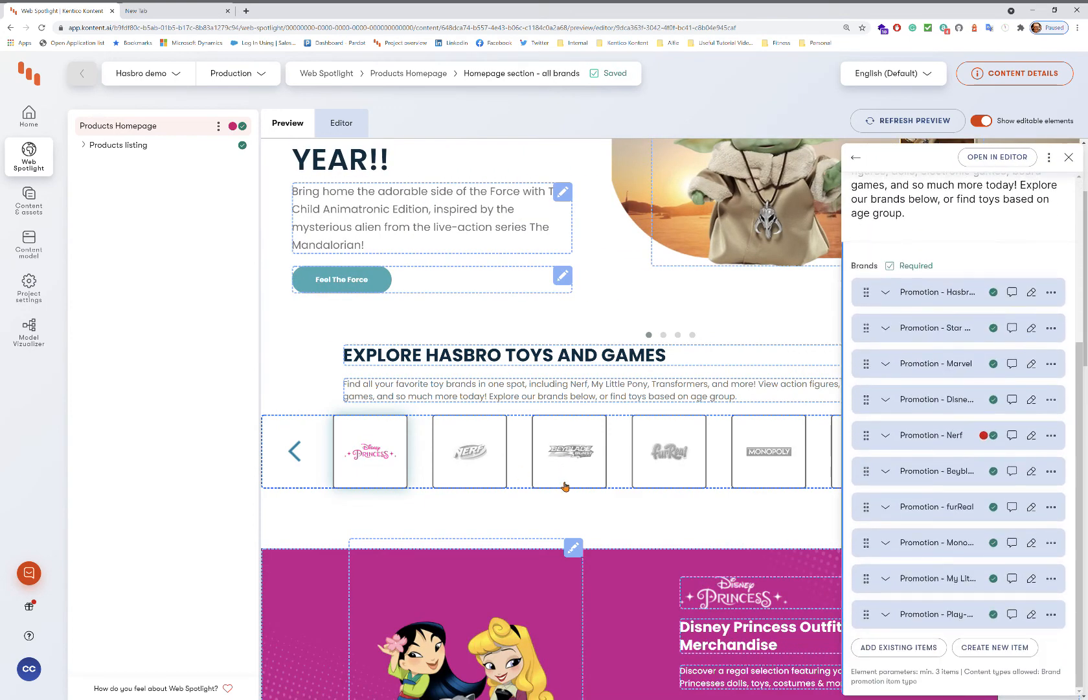
click(302, 464)
click(301, 464)
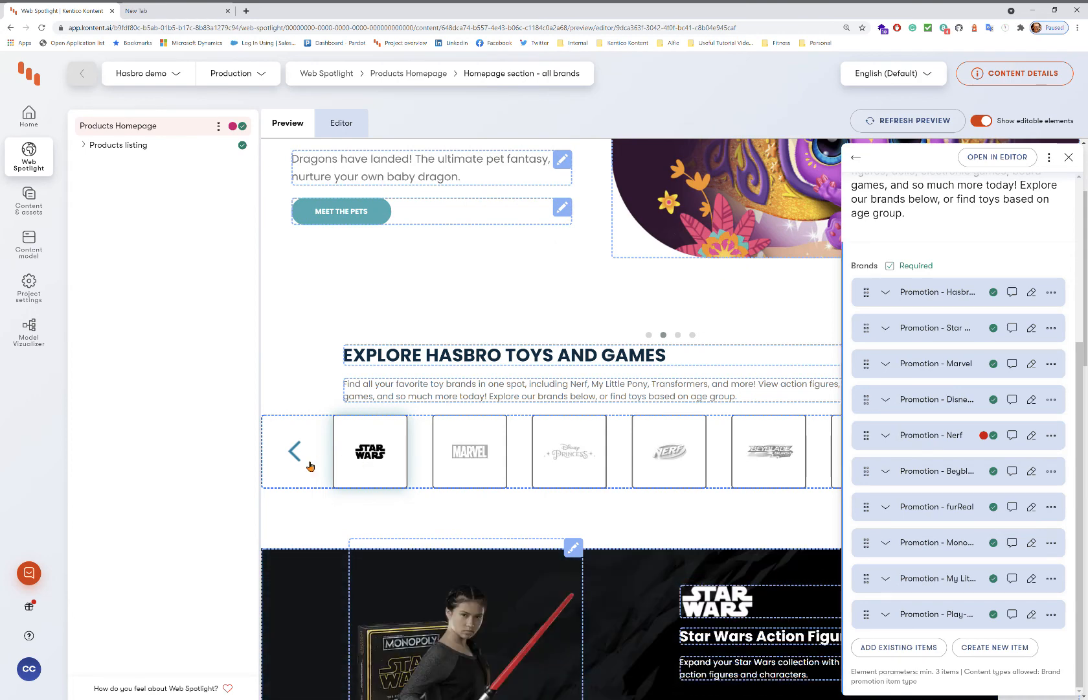
click(292, 462)
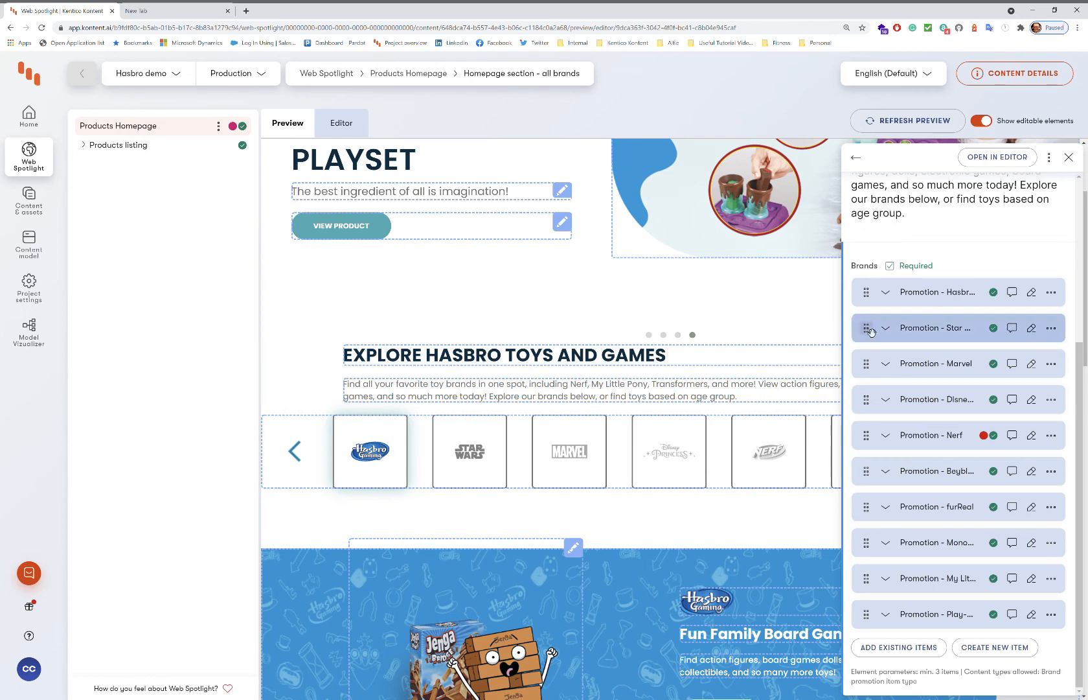
Move Promotion - Star Wars above Promotion - Hasbro, refresh the preview, then close the panel and hide outlines.
drag(868, 333, 873, 303)
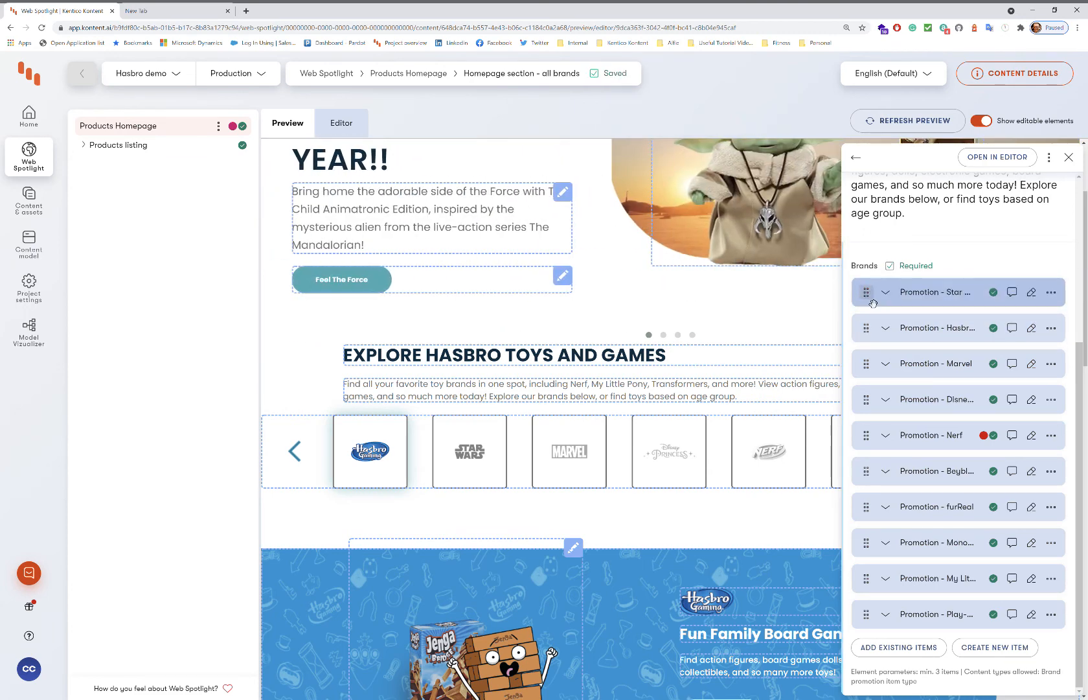
click(912, 122)
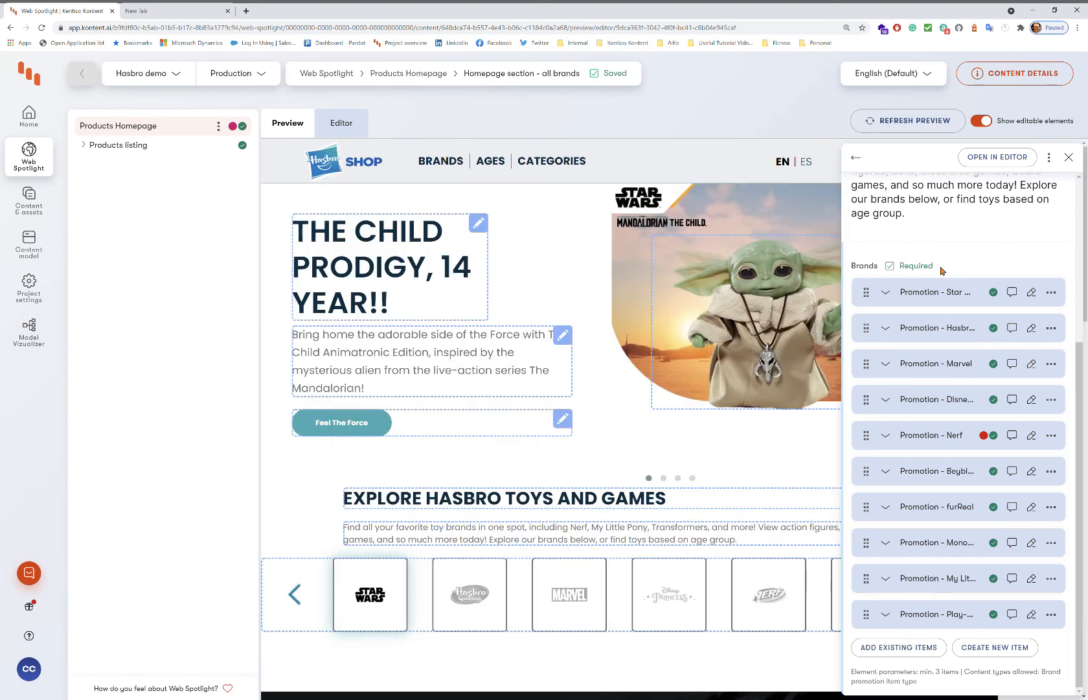
click(1069, 157)
click(982, 122)
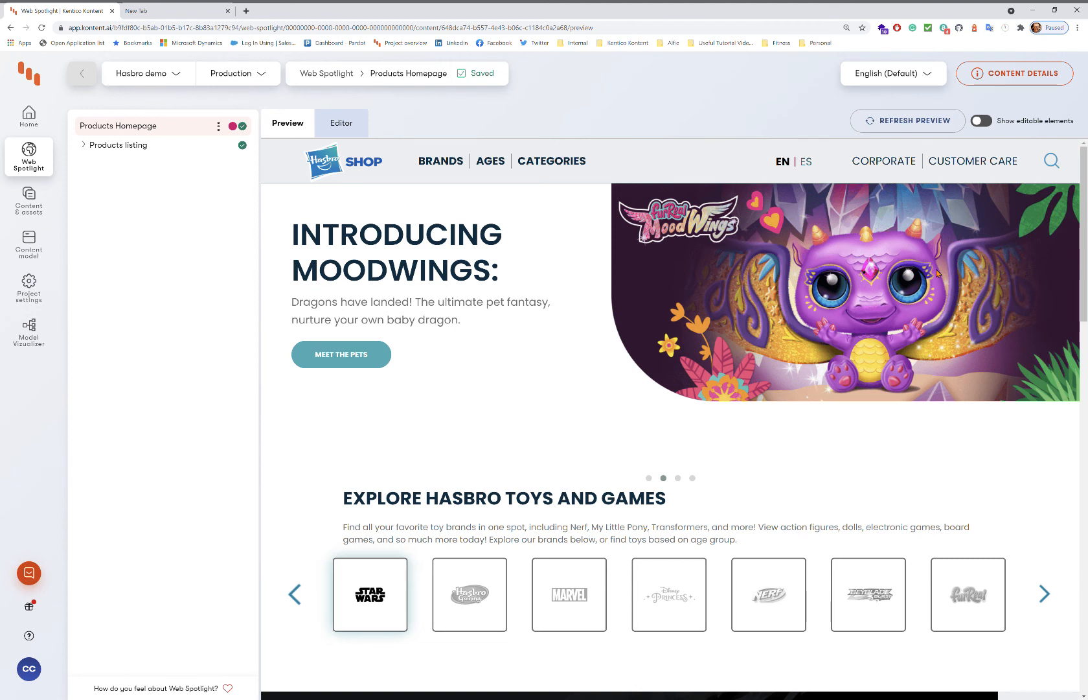
Choose Adidas demo from the Hasbro demo project selector's Projects list.
click(176, 78)
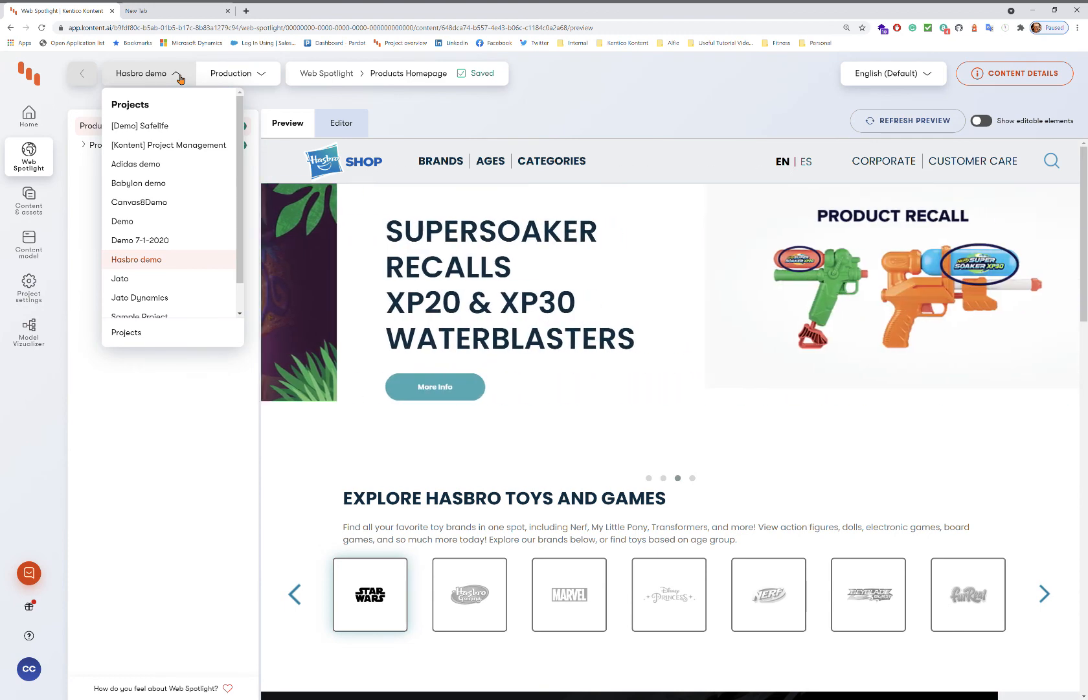
click(140, 167)
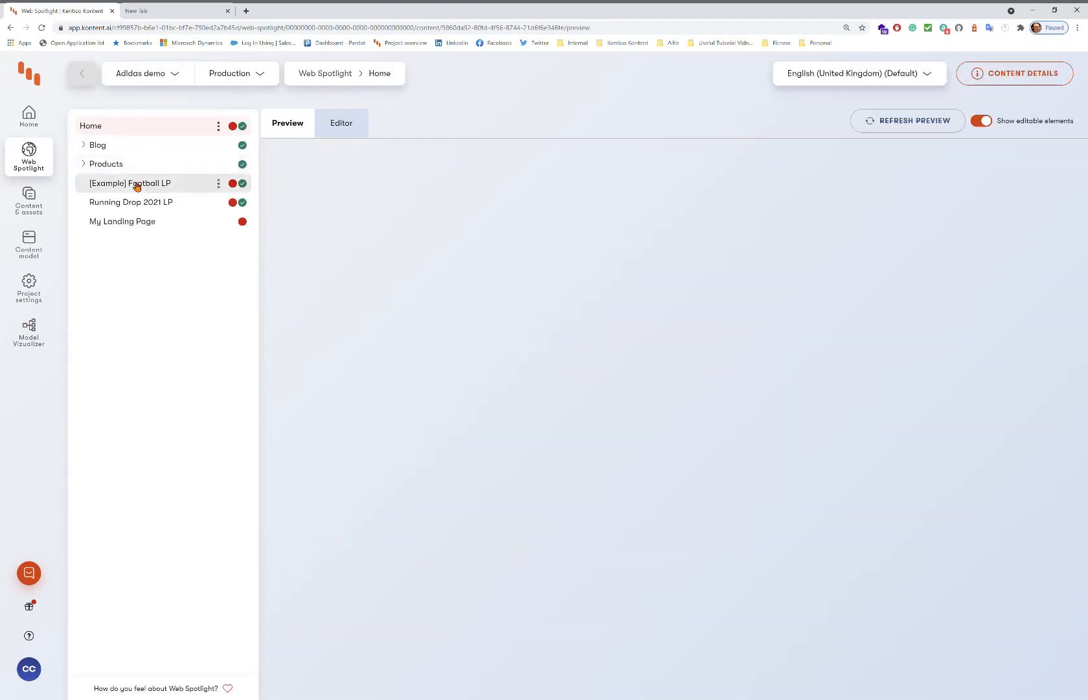